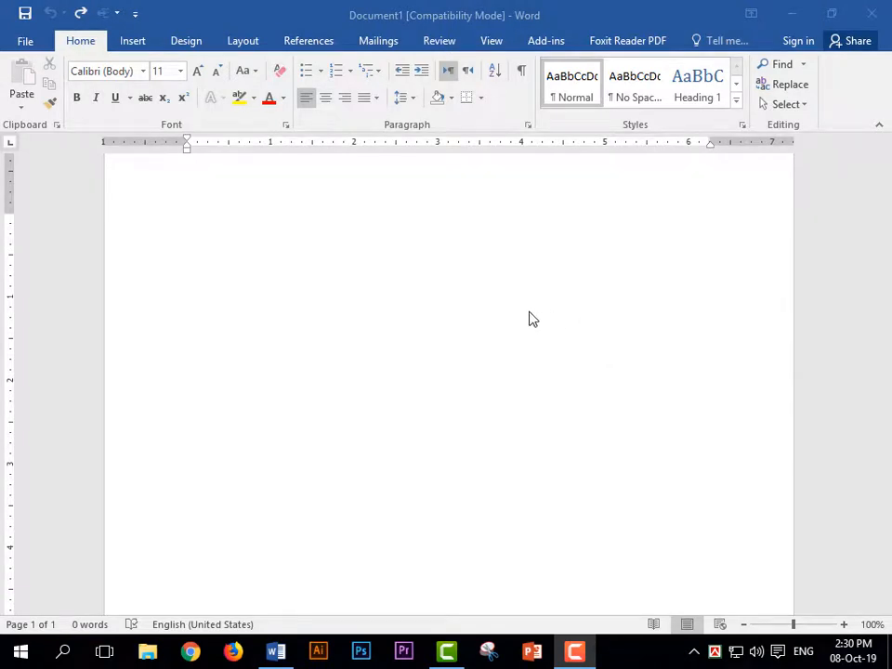
# Step: Open the Paragraph settings for the blank document to view the indentation and spacing options, and close them without changes
pyautogui.click(479, 264)
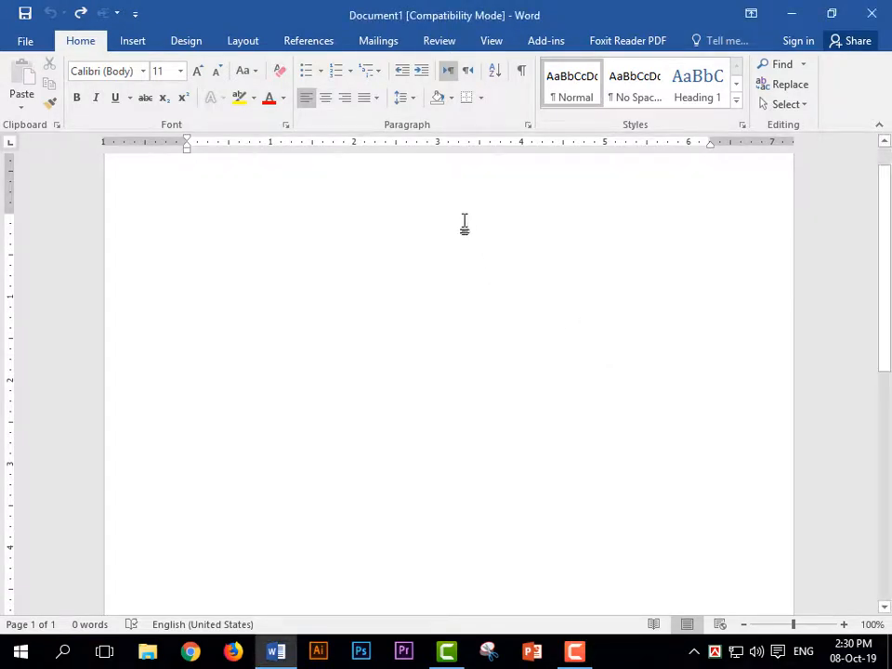
pyautogui.click(528, 125)
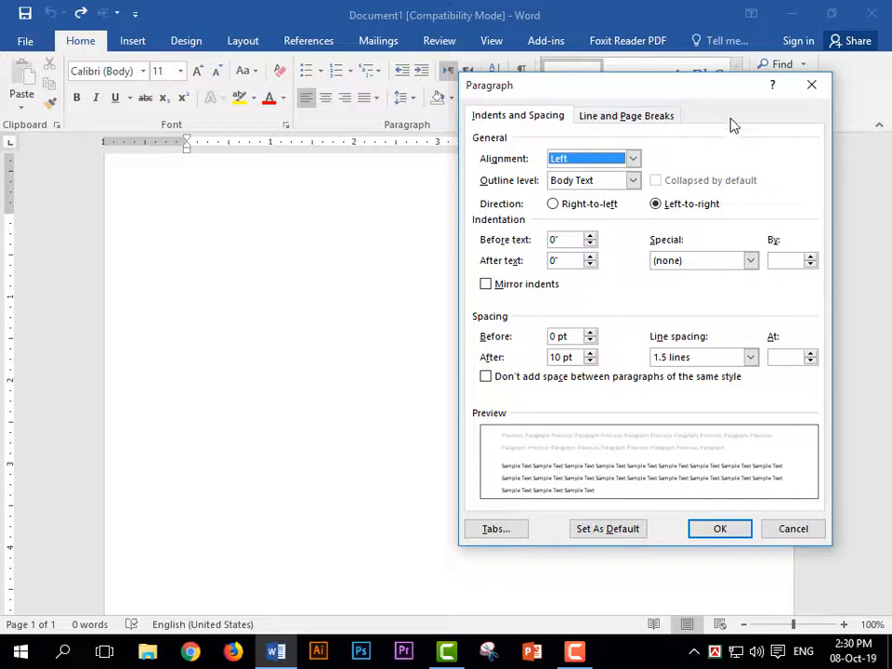
pyautogui.click(807, 87)
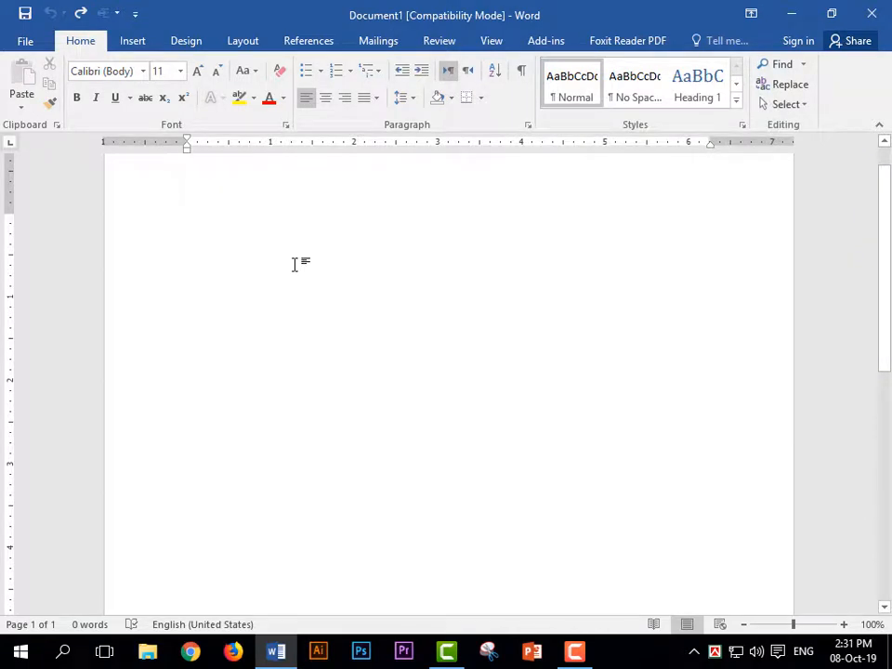
# Step: Generate placeholder paragraphs in the blank document with the =rand() function
pyautogui.write('=rand(')
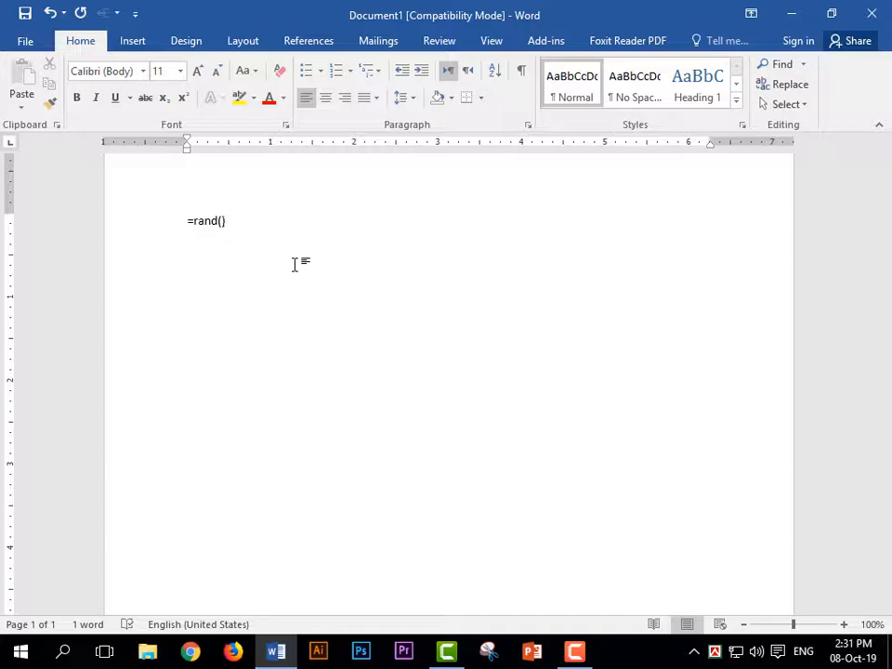
pyautogui.press('Return')
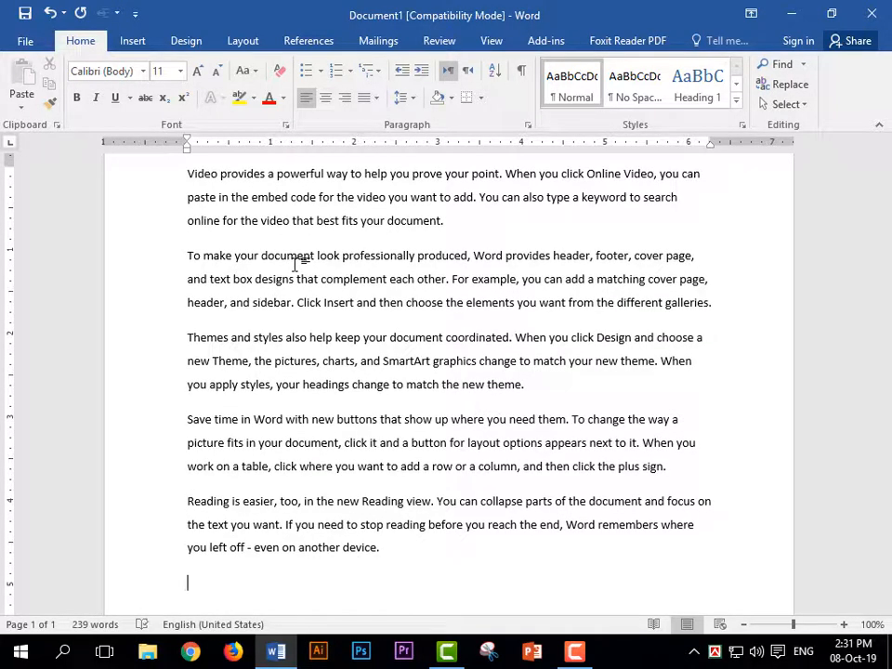
pyautogui.scroll(2, 833, 382)
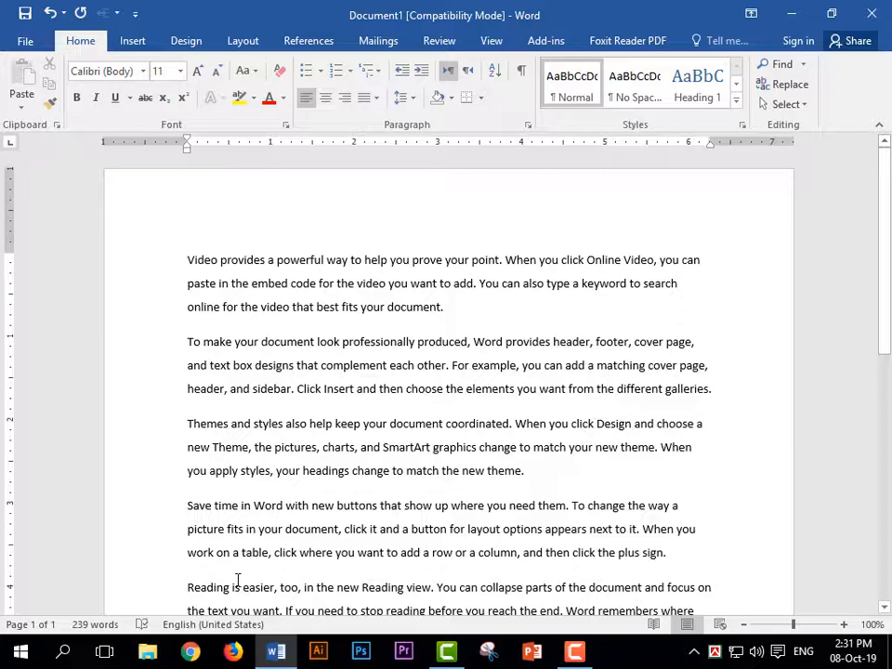
# Step: Reopen the Paragraph settings, move the dialog slightly lower, and close it without changing any options
pyautogui.click(525, 126)
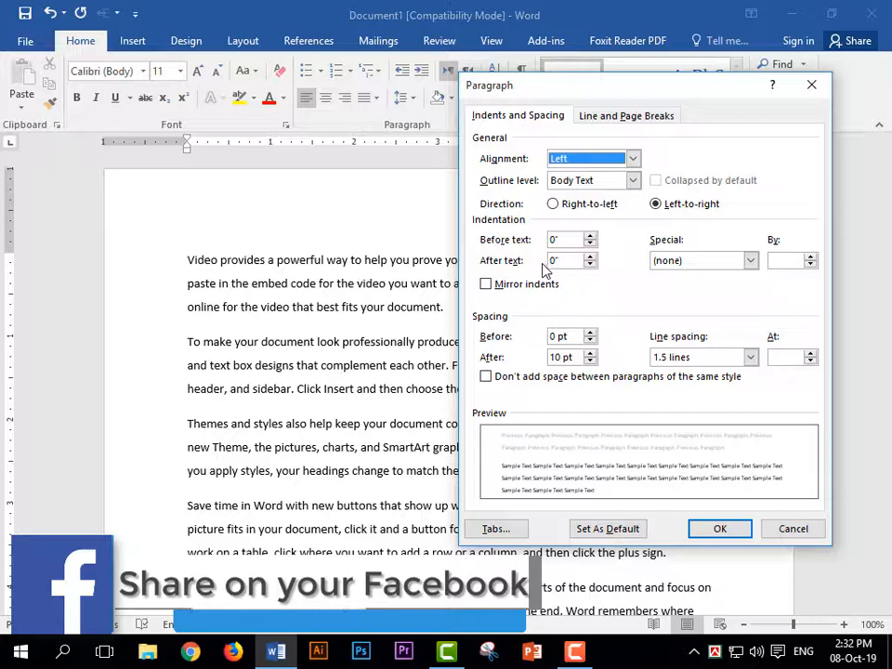
pyautogui.moveTo(640, 94); pyautogui.dragTo(653, 124)
pyautogui.click(831, 112)
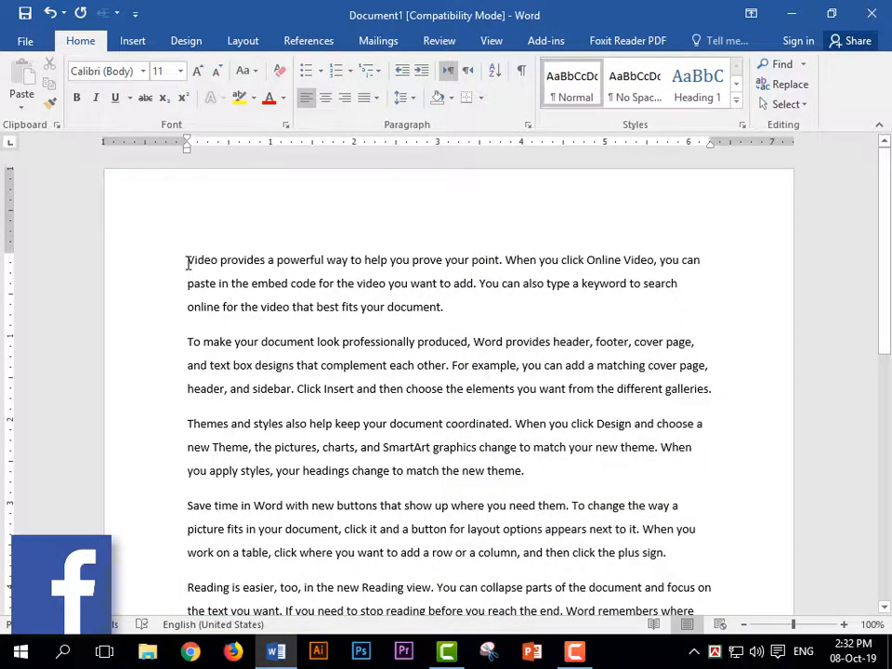
# Step: Apply a special first-line indent of 0.5" to the first paragraph, beginning "Video provides a powerful way"
pyautogui.moveTo(187, 259); pyautogui.dragTo(479, 315)
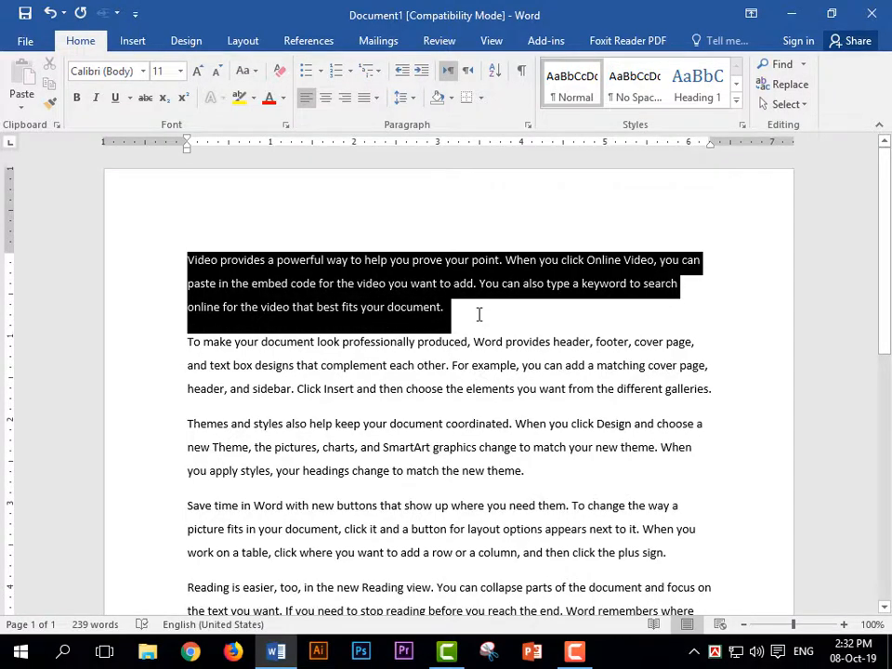
pyautogui.click(463, 313)
pyautogui.click(187, 260)
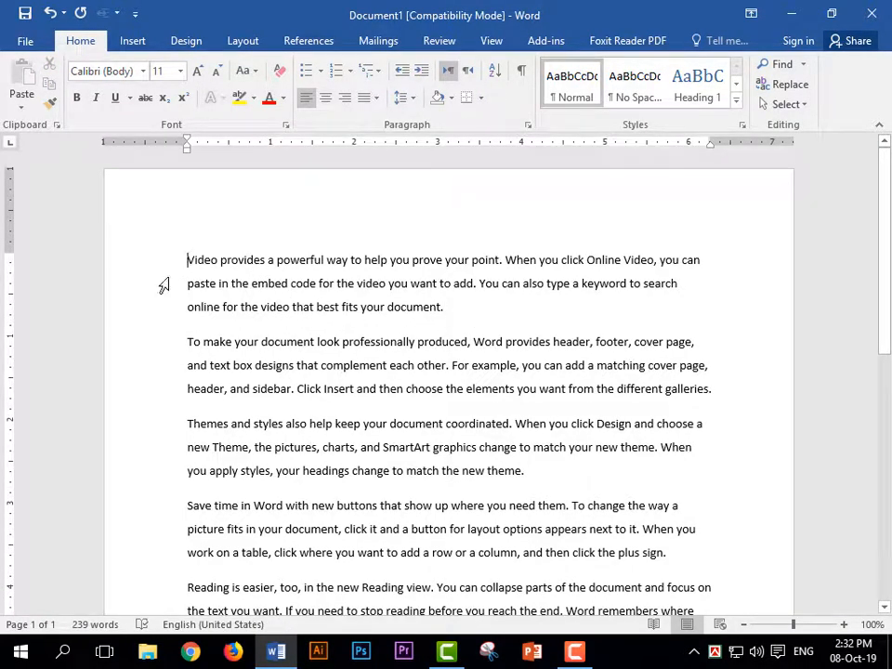
pyautogui.moveTo(185, 262); pyautogui.dragTo(498, 309)
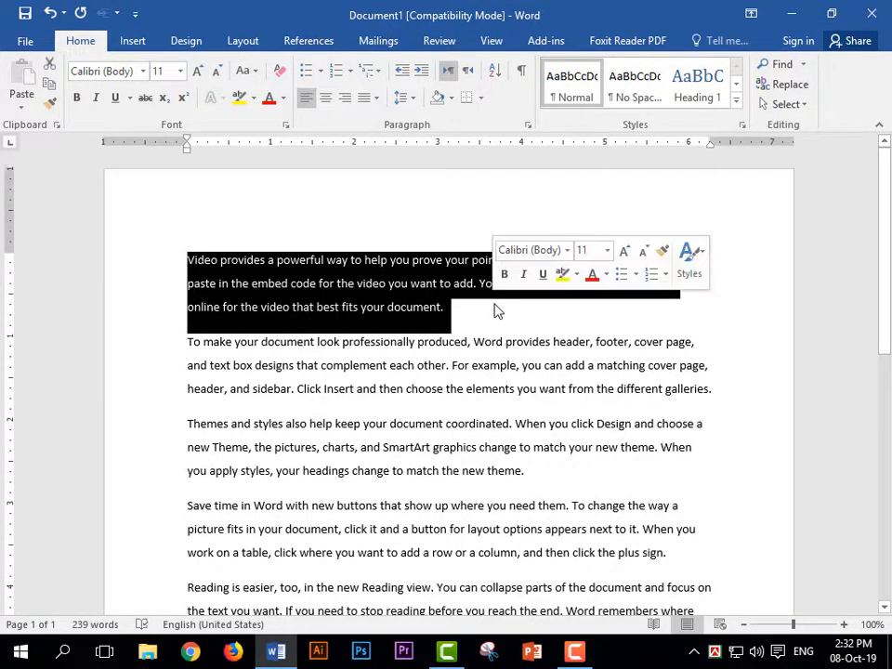
pyautogui.click(467, 316)
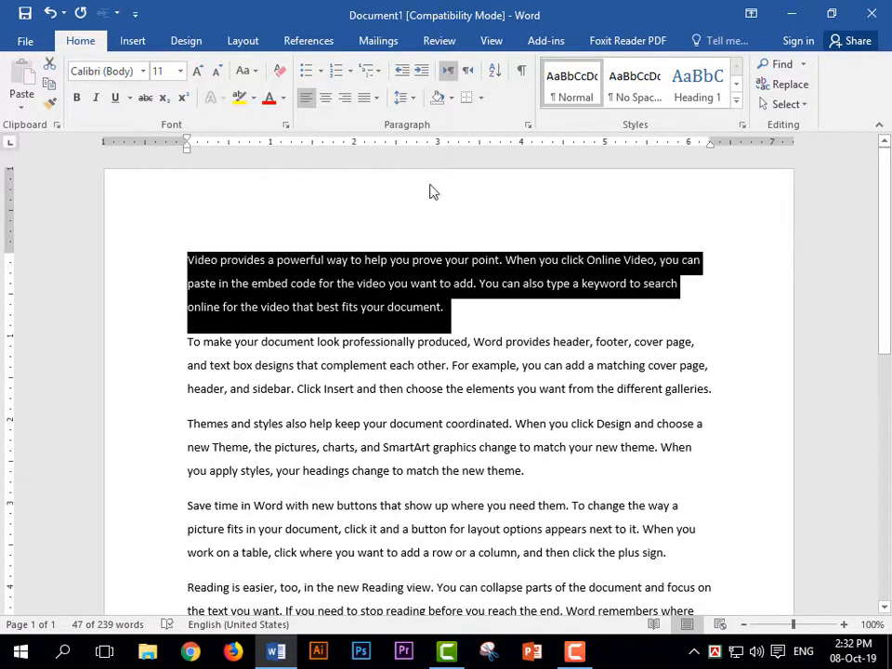
pyautogui.click(528, 129)
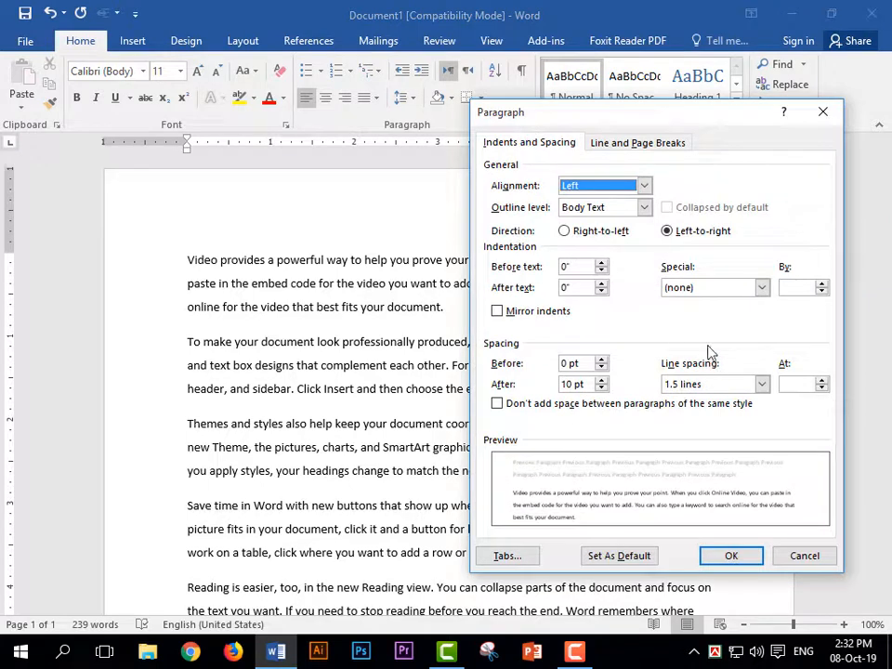
pyautogui.click(762, 288)
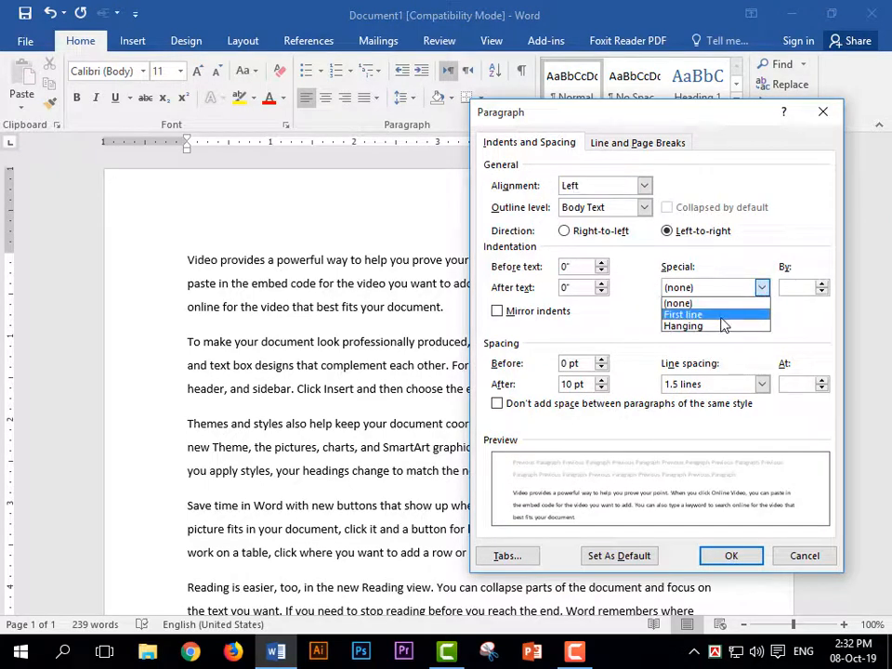
pyautogui.click(763, 289)
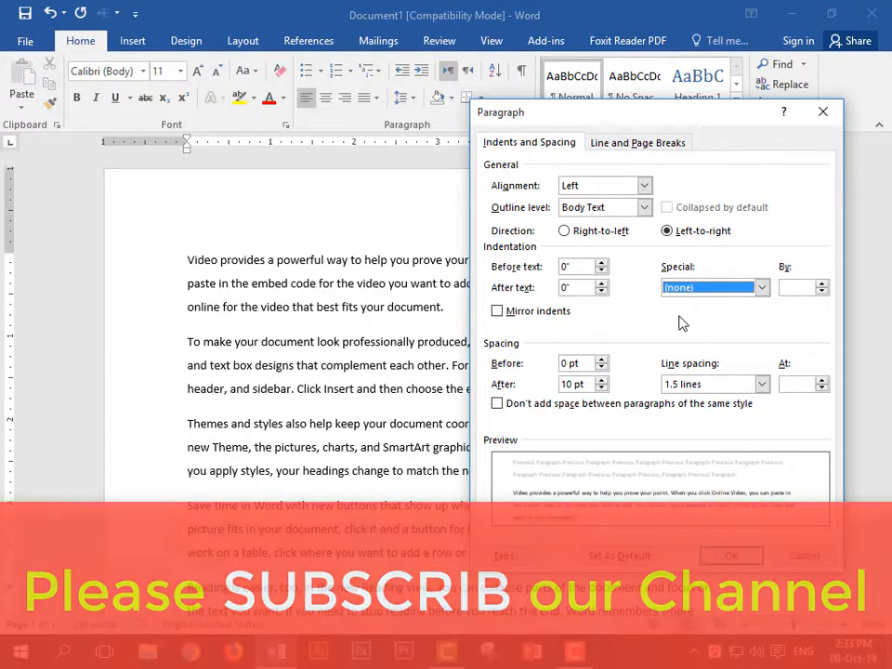
pyautogui.click(761, 288)
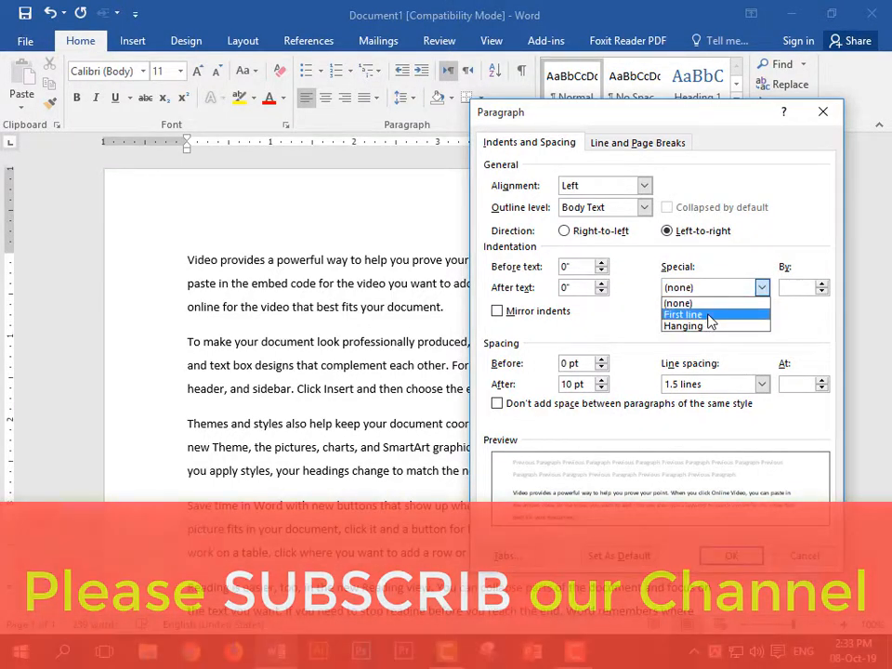
pyautogui.click(711, 320)
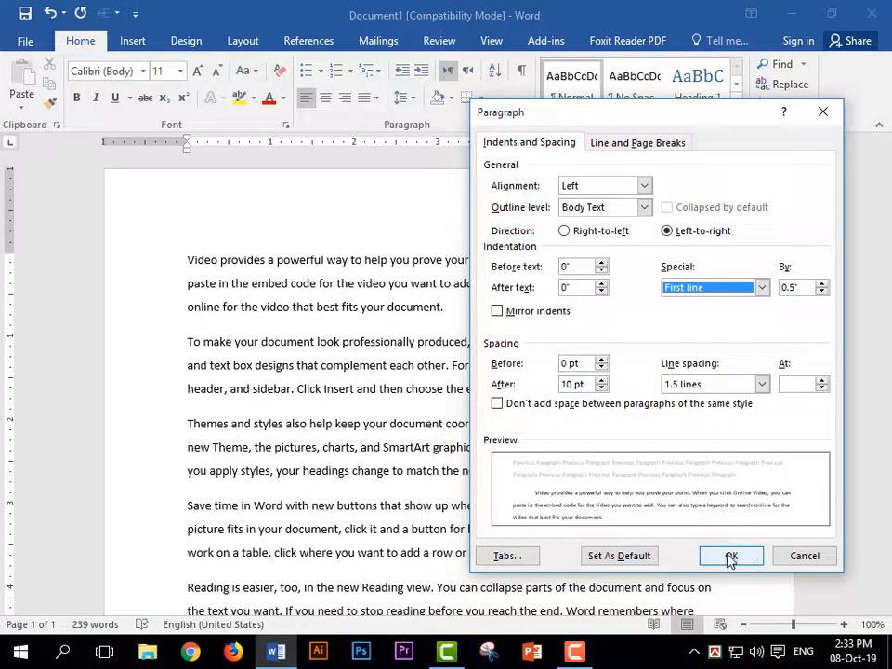
pyautogui.click(731, 556)
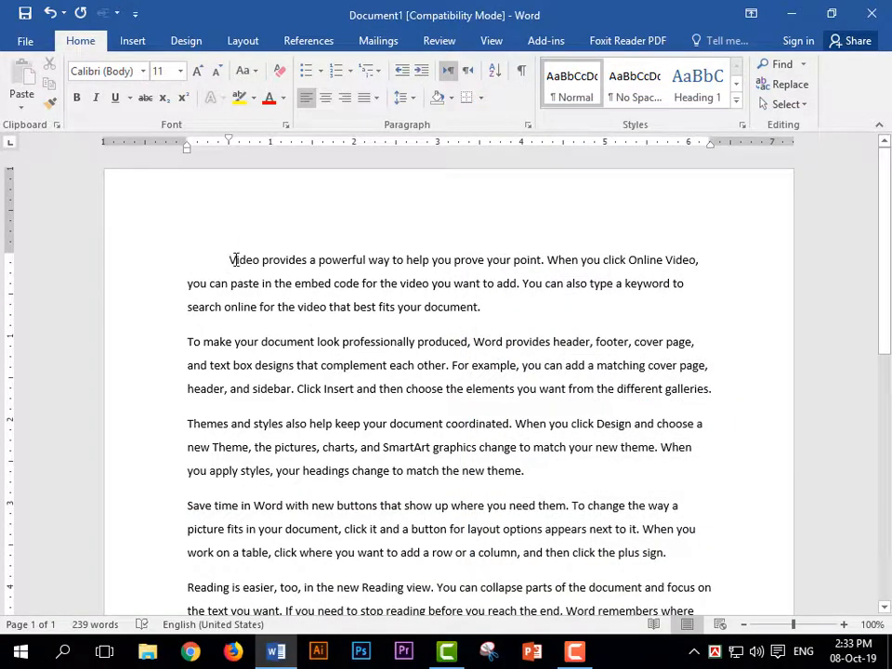
# Step: Change the first paragraph's special indentation to Hanging by 0.5"
pyautogui.moveTo(225, 261); pyautogui.dragTo(488, 308)
pyautogui.click(527, 129)
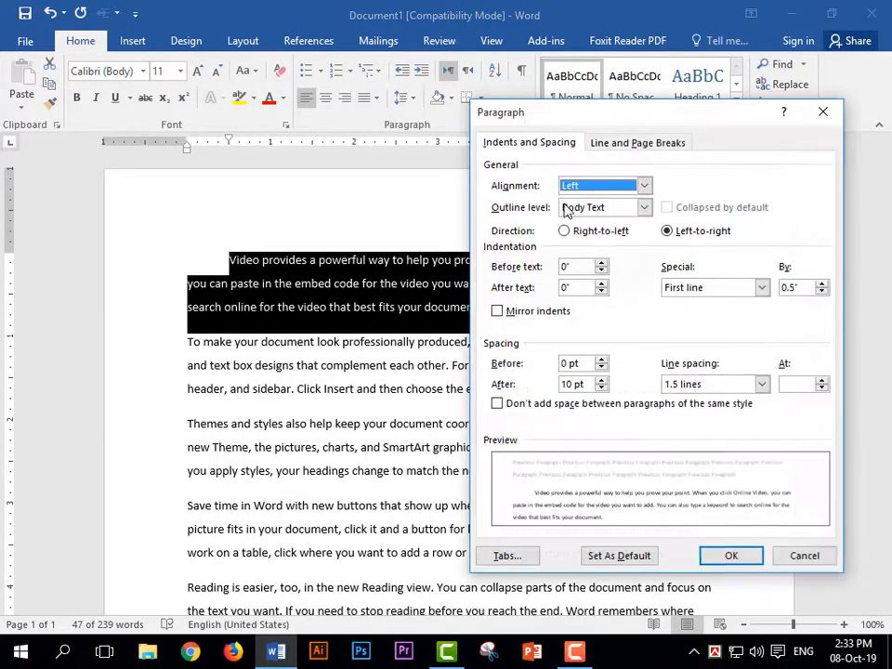
pyautogui.click(761, 287)
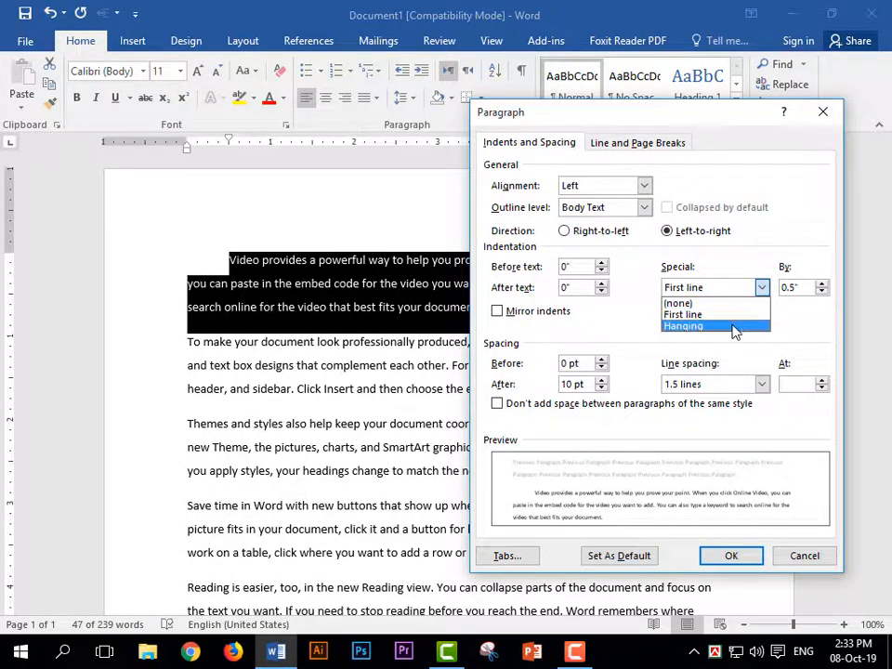
pyautogui.click(757, 288)
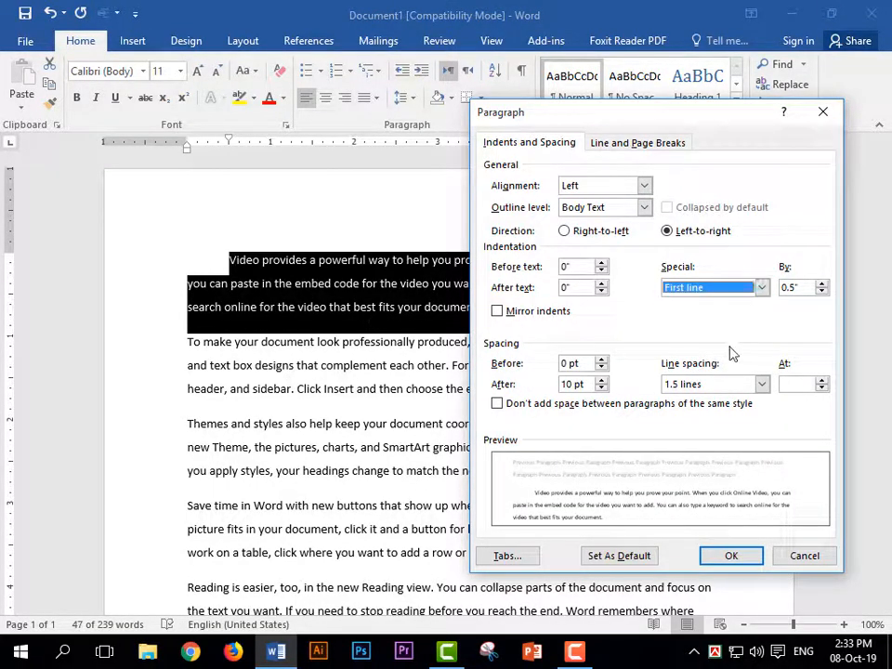
pyautogui.click(760, 291)
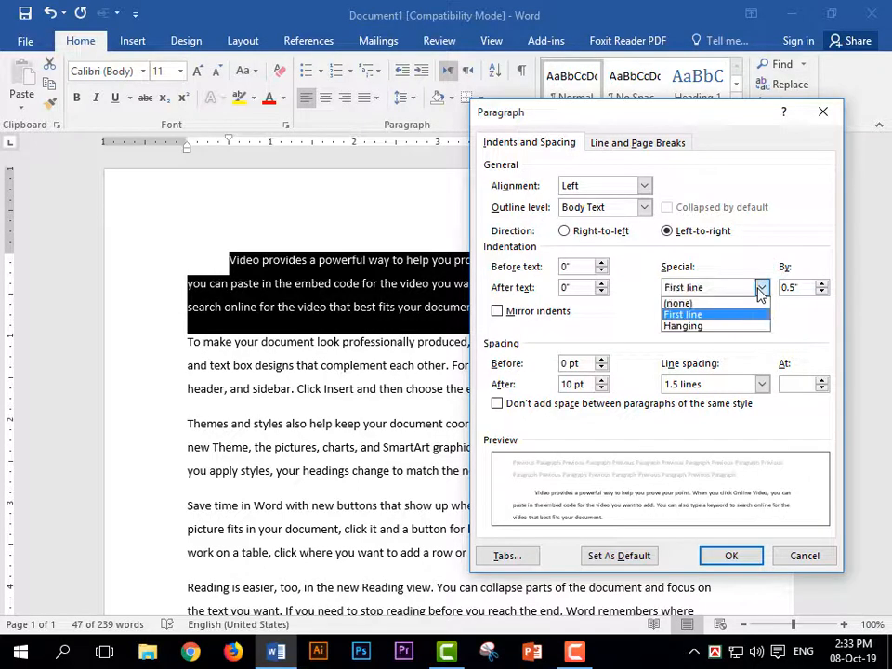
pyautogui.click(707, 327)
pyautogui.click(730, 555)
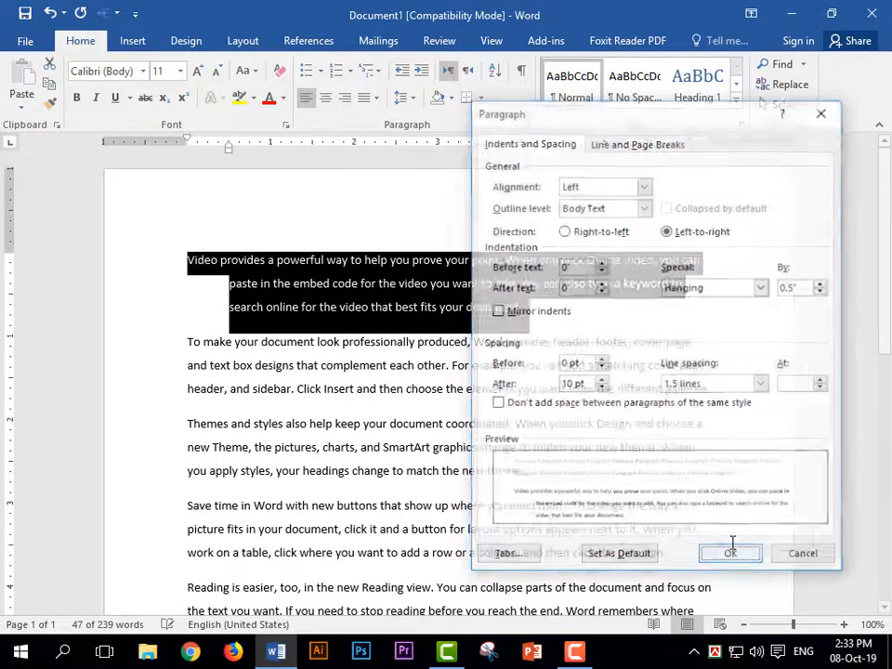
pyautogui.click(595, 314)
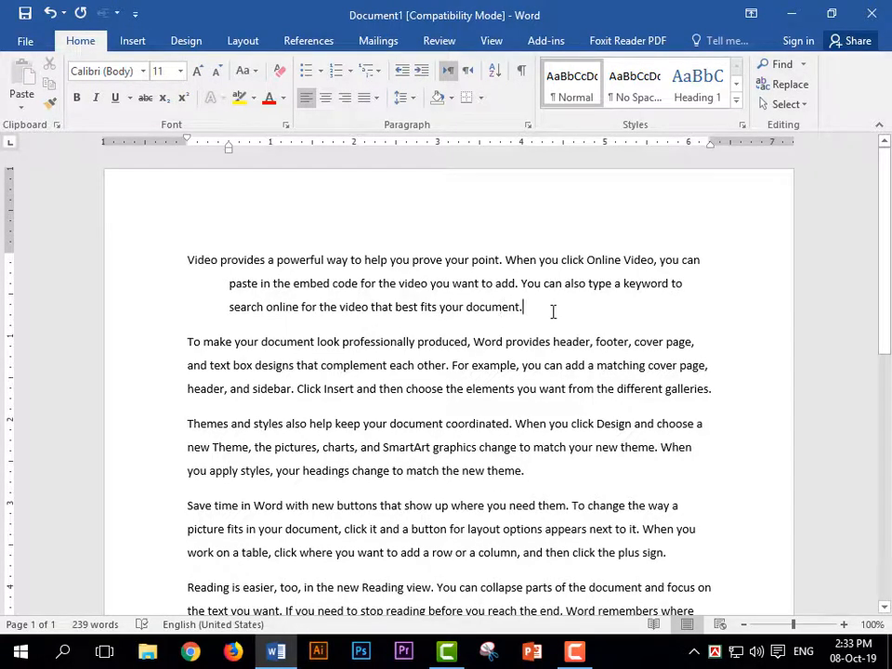
# Step: Try before-text indents such as 1.1", 0.6" and 1" on the first paragraph in the preview, and reset the value to 0
pyautogui.click(527, 124)
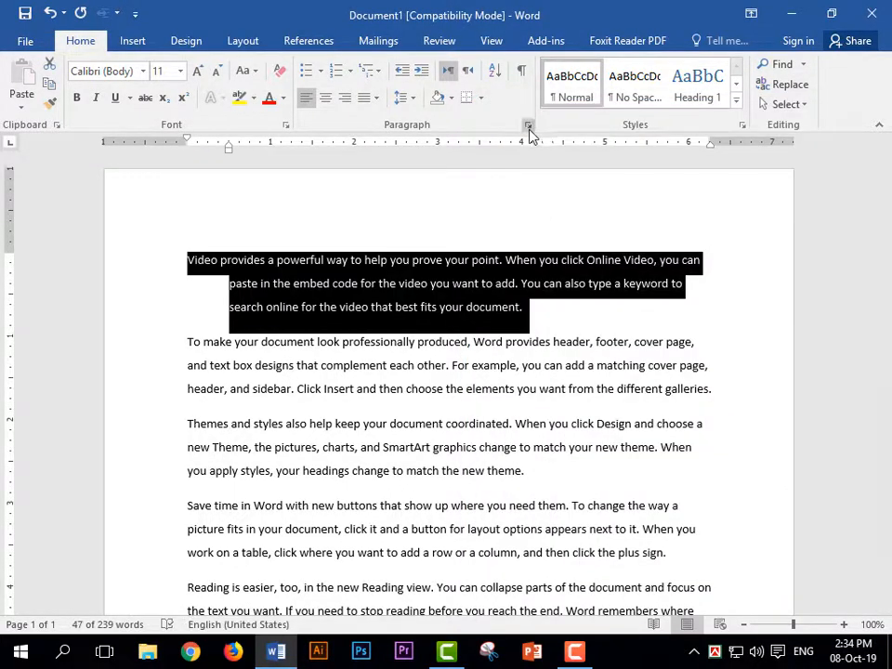
pyautogui.click(527, 127)
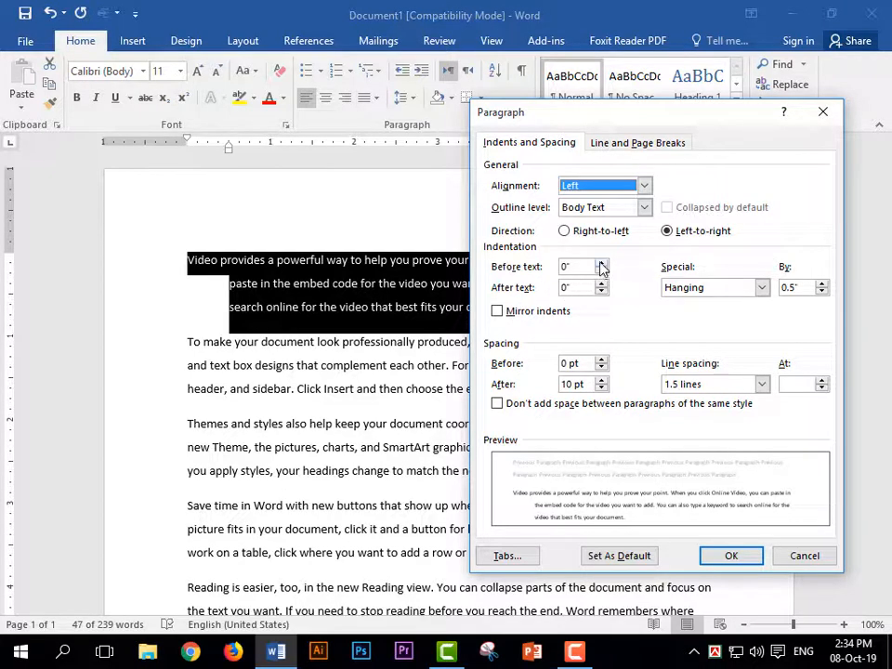
pyautogui.moveTo(600, 266); pyautogui.dragTo(606, 268)
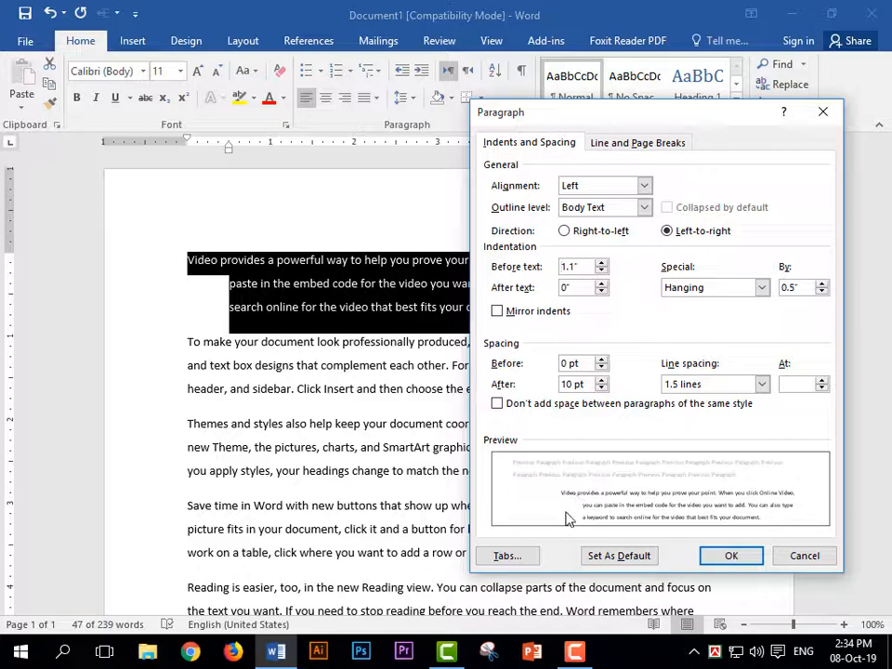
pyautogui.moveTo(601, 271); pyautogui.dragTo(602, 271)
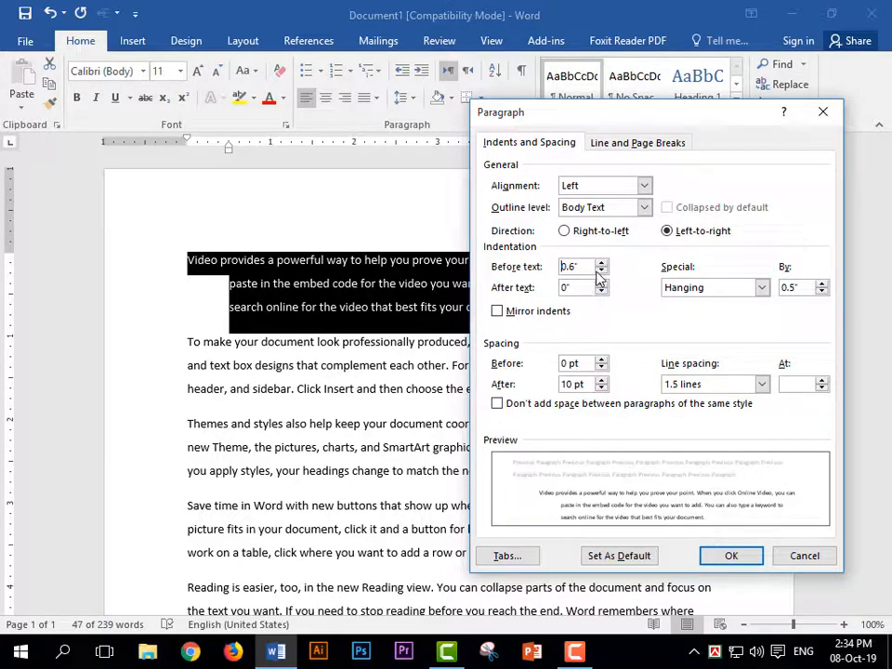
pyautogui.moveTo(601, 265); pyautogui.dragTo(601, 266)
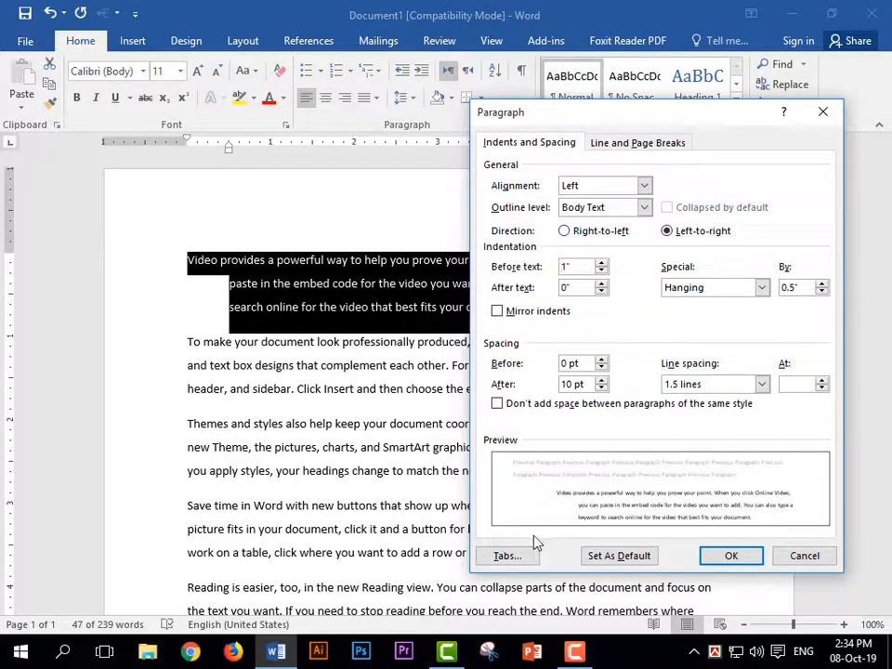
pyautogui.click(602, 270)
pyautogui.click(602, 270)
pyautogui.click(602, 269)
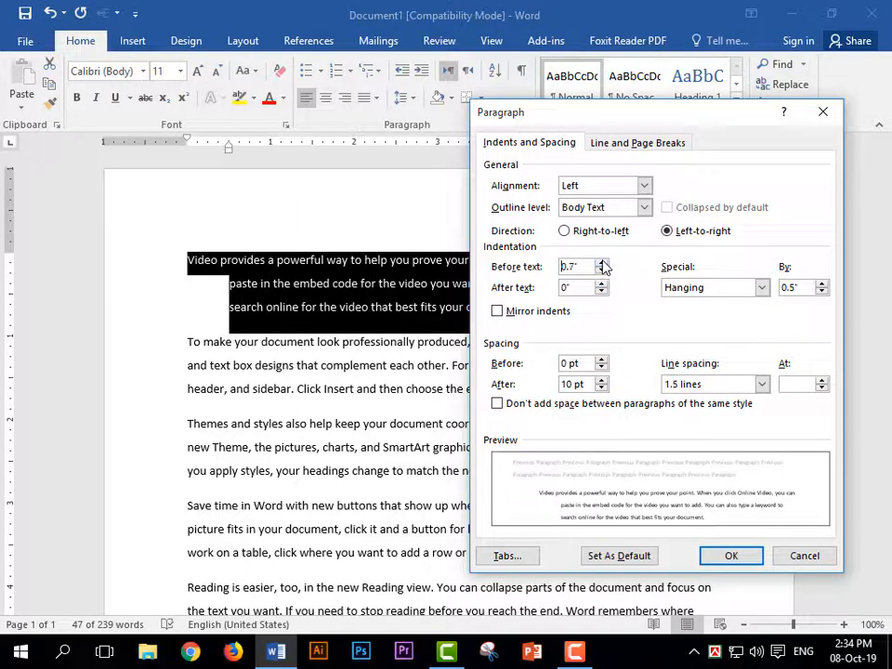
pyautogui.click(603, 264)
pyautogui.click(602, 264)
pyautogui.moveTo(580, 269); pyautogui.dragTo(544, 273)
pyautogui.write('0')
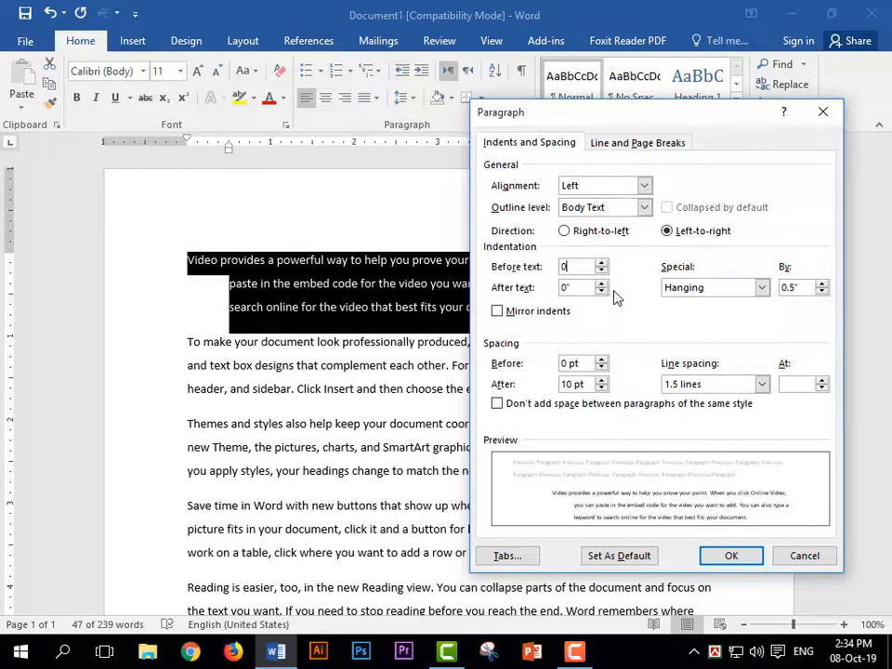
# Step: Apply an after-text indent of 1.2" to the first paragraph, and undo that change
pyautogui.click(601, 283)
pyautogui.click(602, 283)
pyautogui.click(601, 283)
pyautogui.click(602, 283)
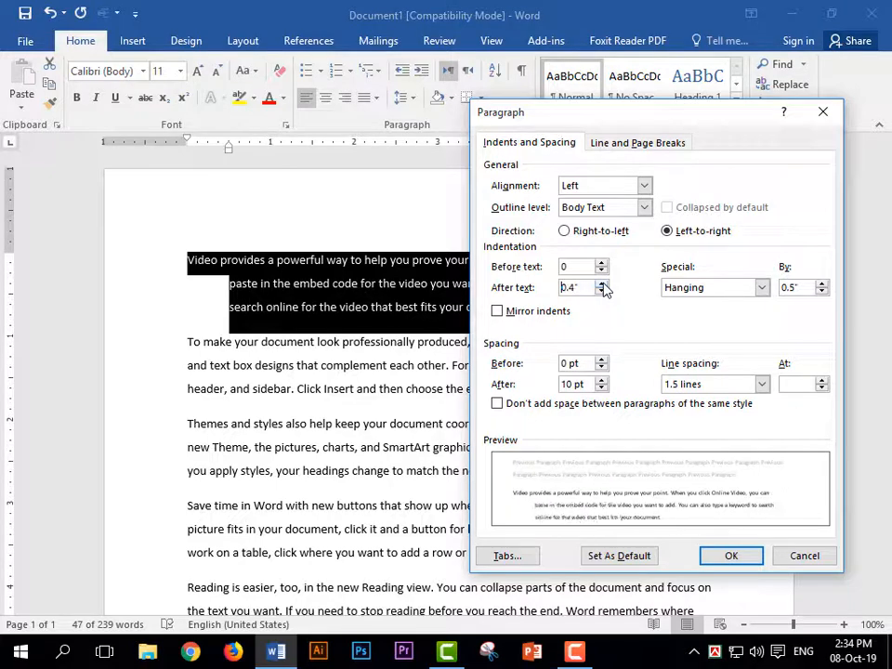
pyautogui.click(601, 283)
pyautogui.click(601, 284)
pyautogui.click(601, 284)
pyautogui.click(601, 283)
pyautogui.click(601, 283)
pyautogui.click(601, 283)
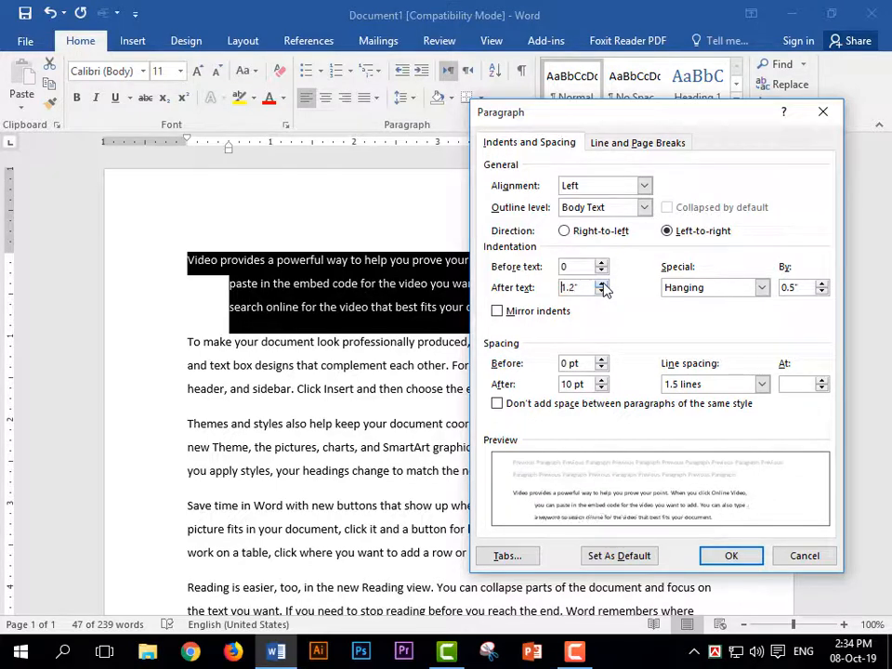
pyautogui.click(732, 556)
pyautogui.click(643, 301)
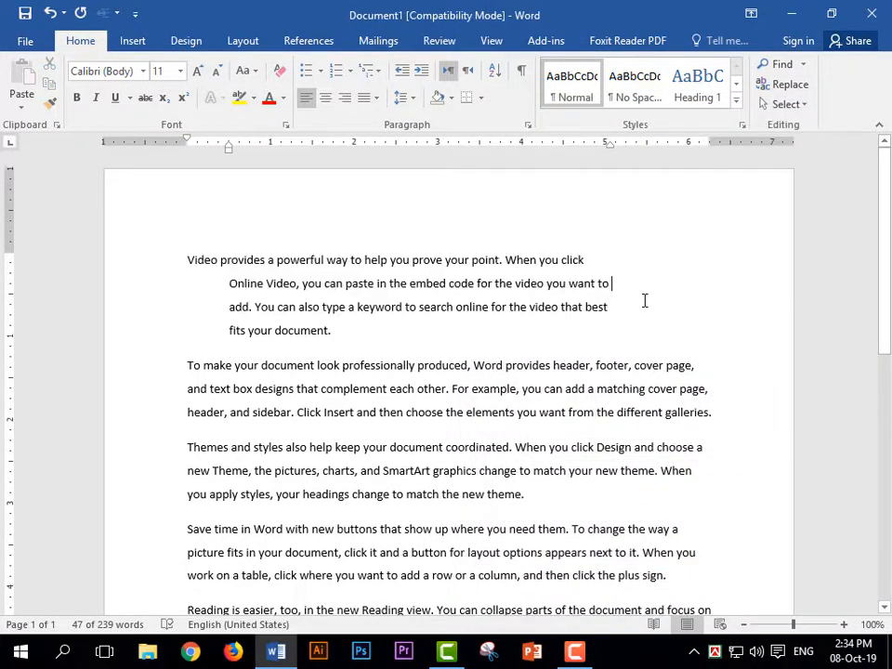
pyautogui.hotkey('ctrl', 'z')
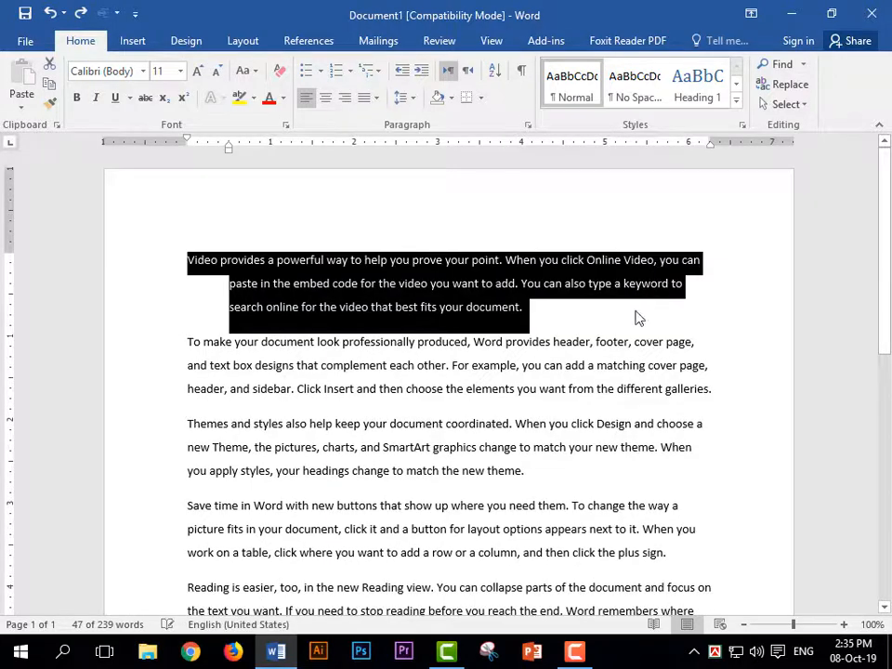
# Step: Set the first paragraph's hanging indent to 1"
pyautogui.click(549, 312)
pyautogui.click(528, 125)
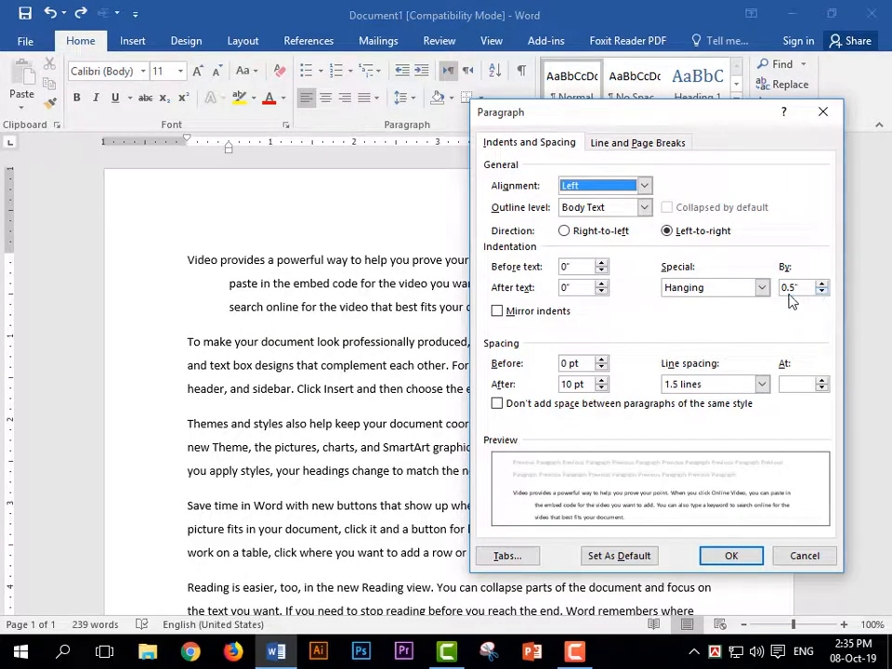
pyautogui.moveTo(724, 119); pyautogui.dragTo(714, 162)
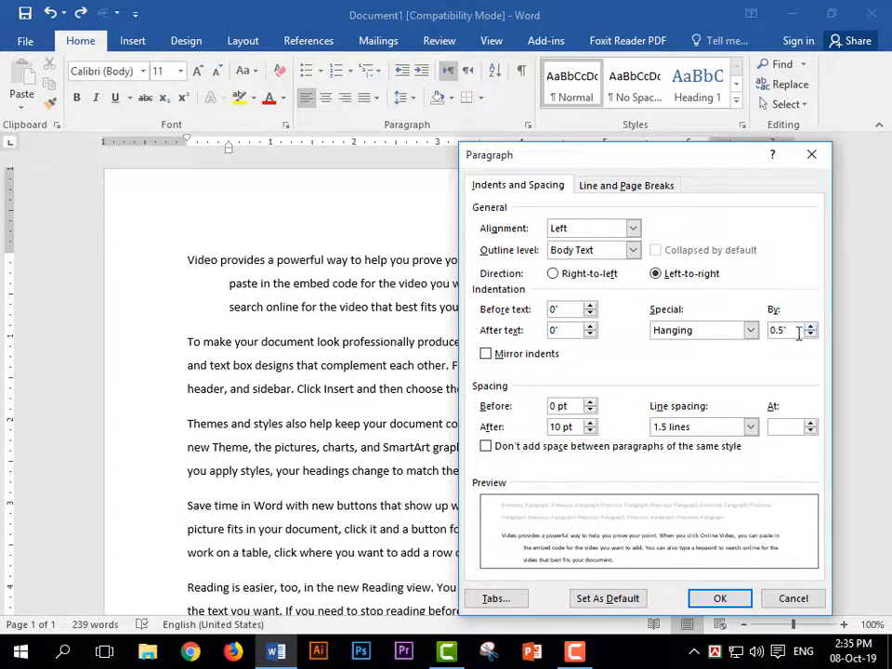
pyautogui.moveTo(795, 329); pyautogui.dragTo(772, 332)
pyautogui.moveTo(730, 158); pyautogui.dragTo(706, 107)
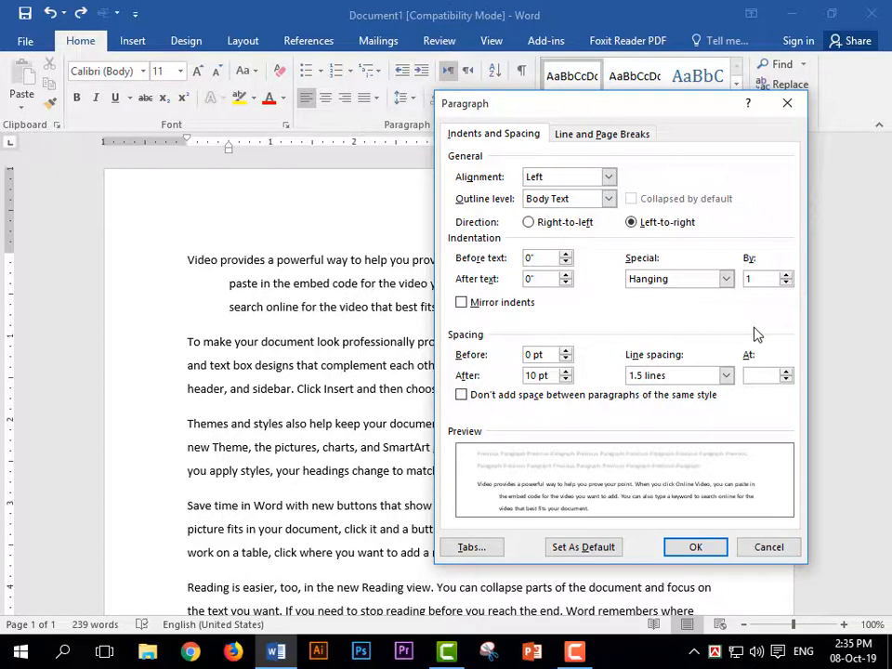
pyautogui.click(705, 542)
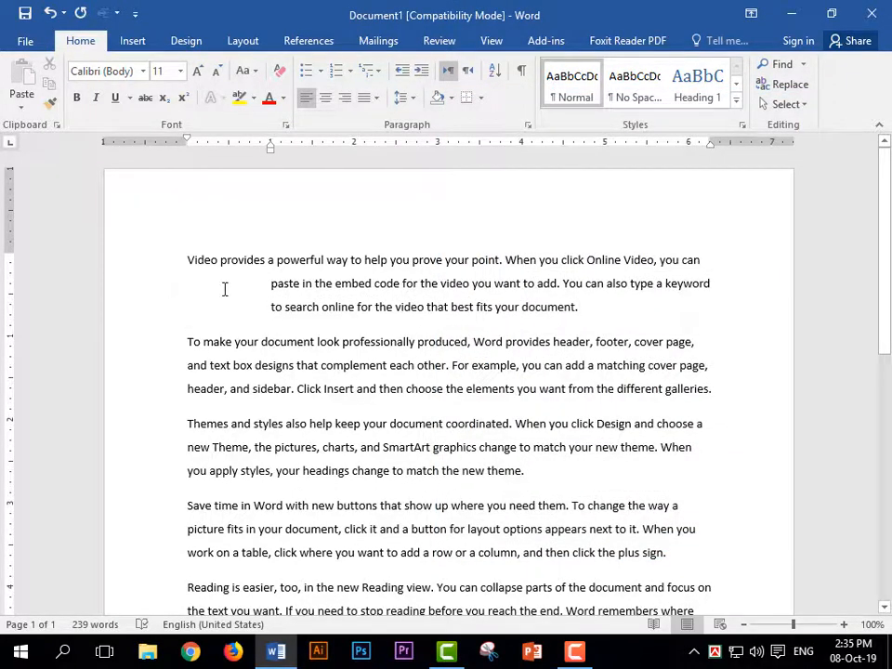
# Step: Try 0.5" as the first paragraph's special indent, and set its special indentation to (none)
pyautogui.moveTo(187, 260); pyautogui.dragTo(580, 307)
pyautogui.click(529, 125)
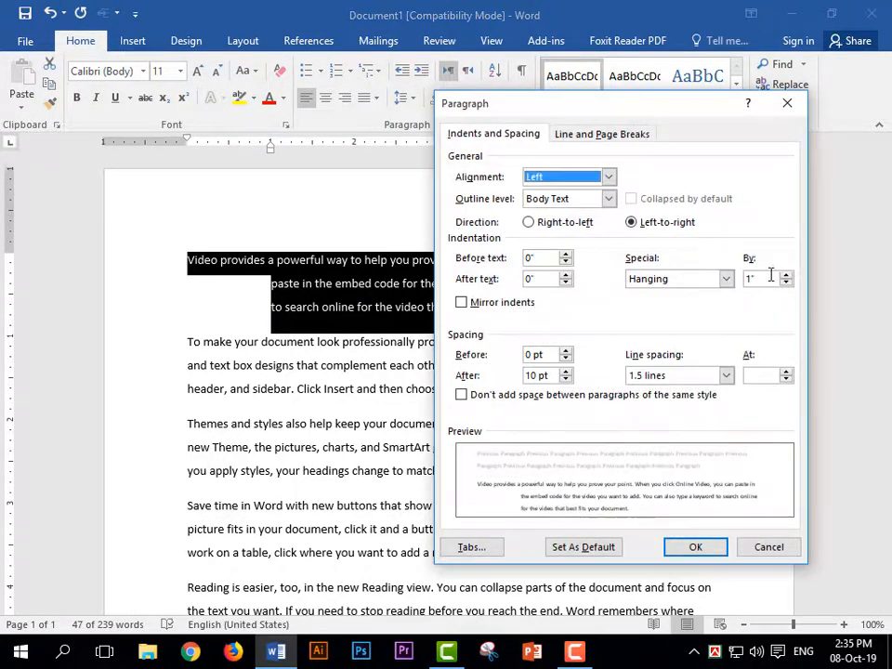
pyautogui.moveTo(767, 280); pyautogui.dragTo(735, 284)
pyautogui.press('BackSpace')
pyautogui.write('0')
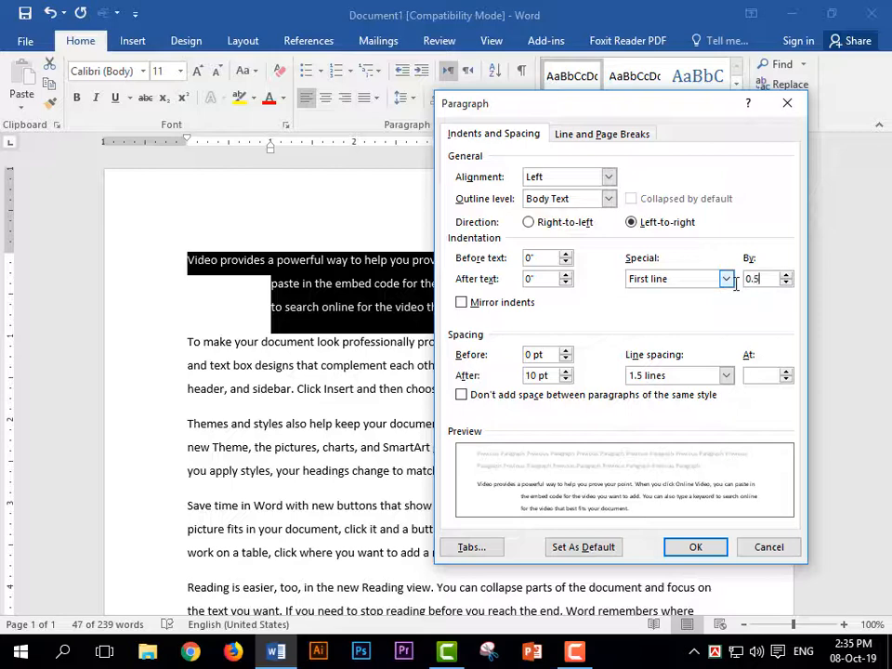
pyautogui.write('.5')
pyautogui.click(667, 279)
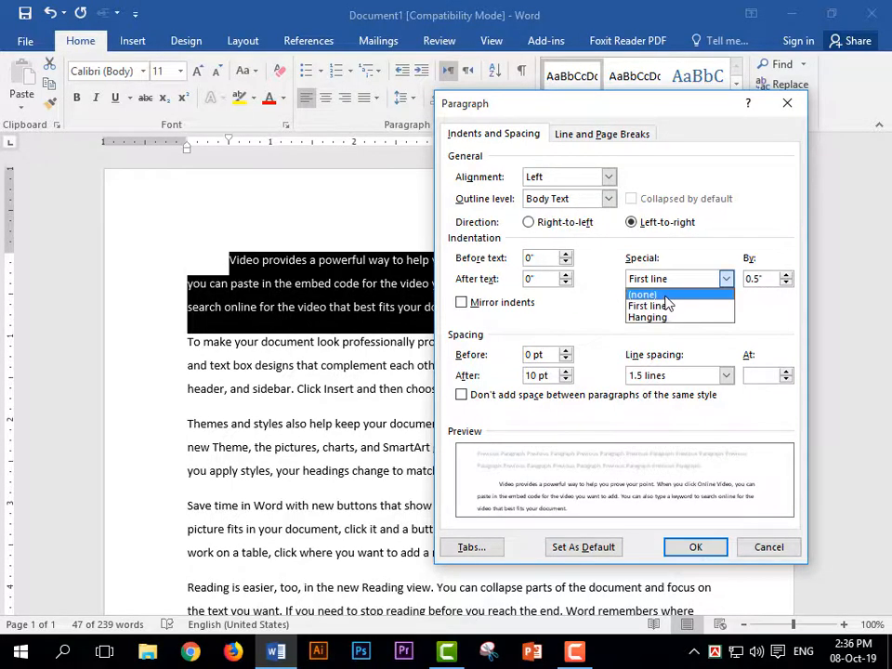
pyautogui.click(665, 298)
pyautogui.click(702, 549)
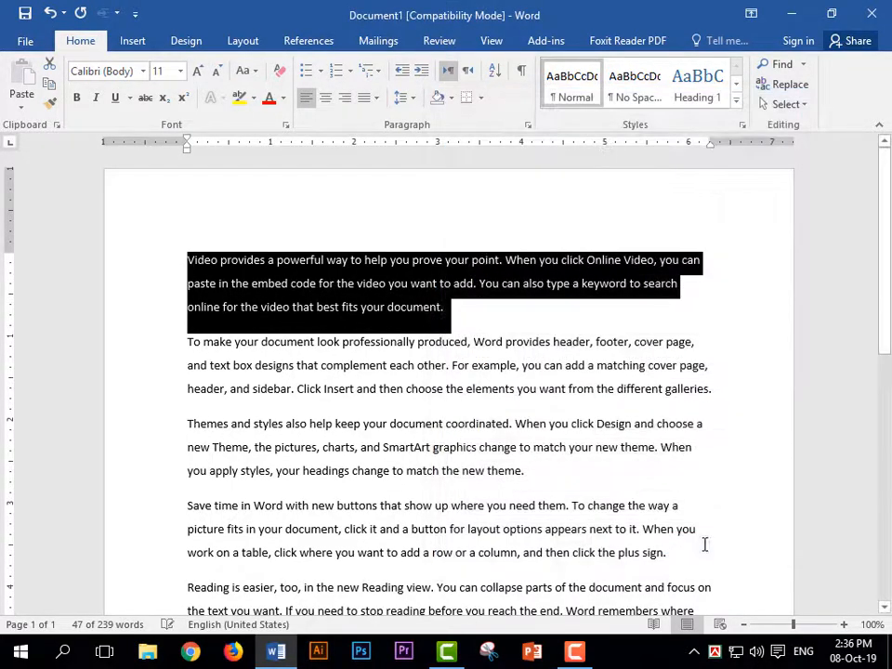
pyautogui.click(442, 314)
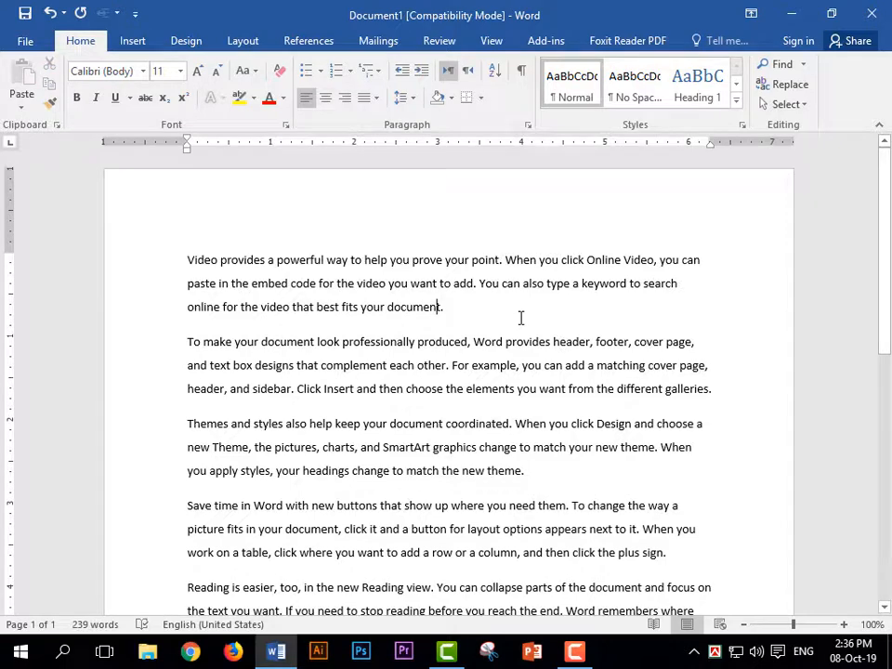
pyautogui.click(169, 267)
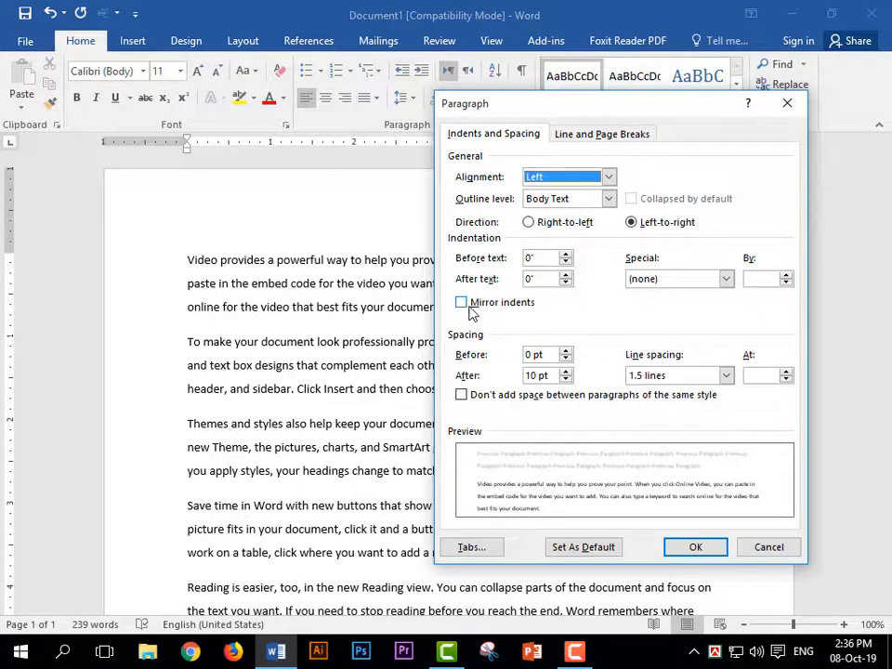
pyautogui.click(784, 106)
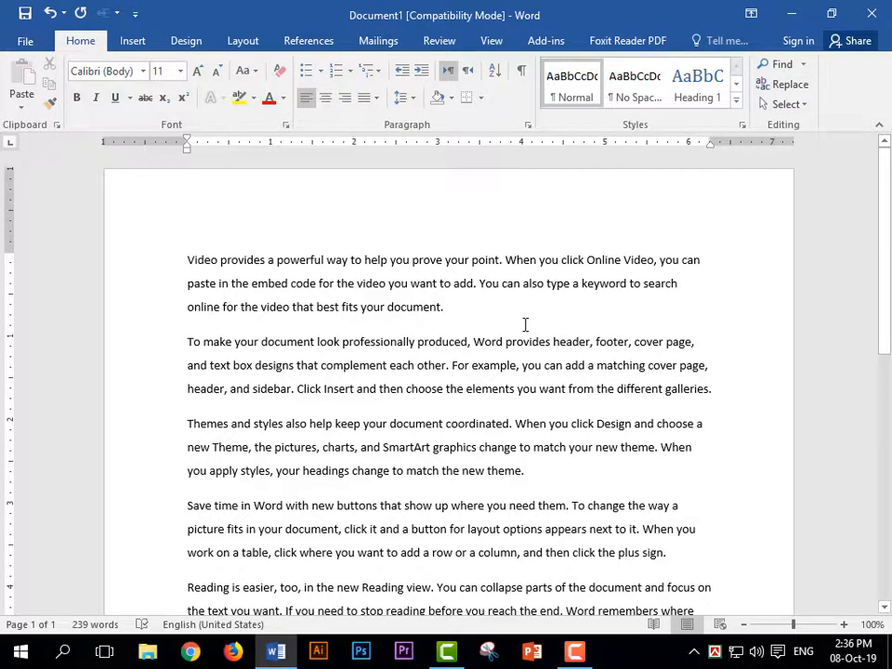
# Step: Increase the indent of all the text by one level and turn on mirror indents for it
pyautogui.hotkey('ctrl', 'a')
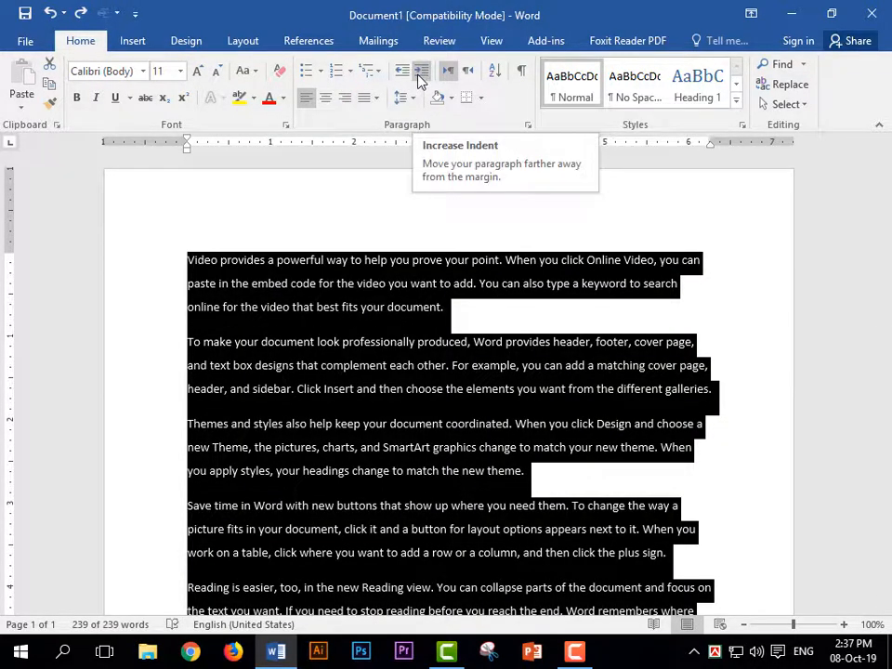
pyautogui.click(418, 75)
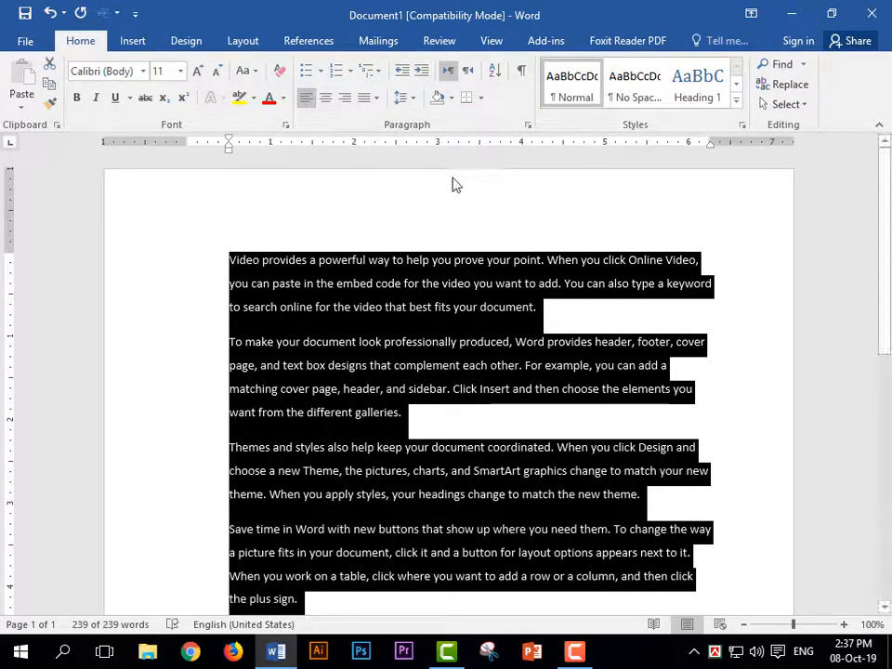
pyautogui.click(528, 127)
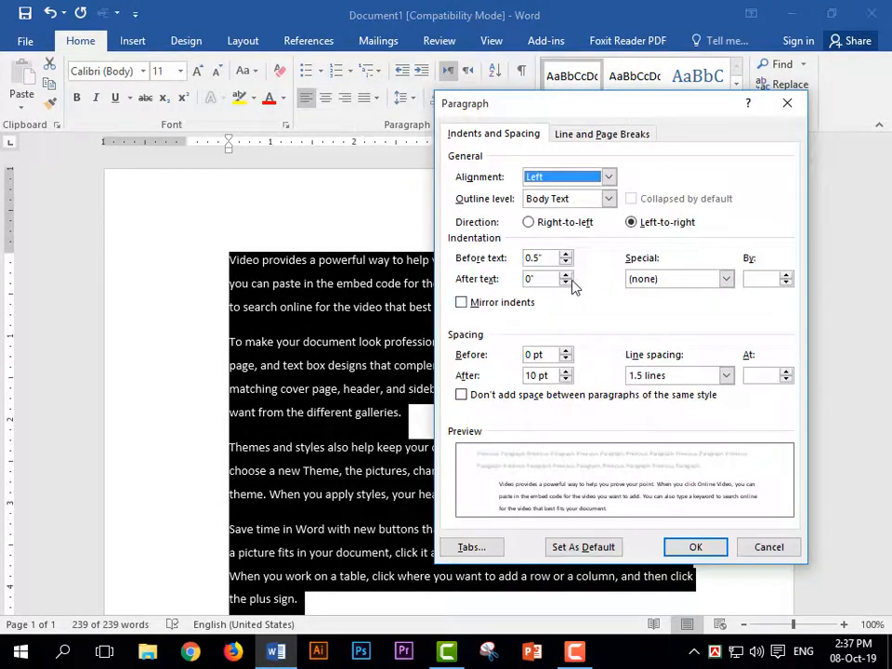
pyautogui.click(461, 303)
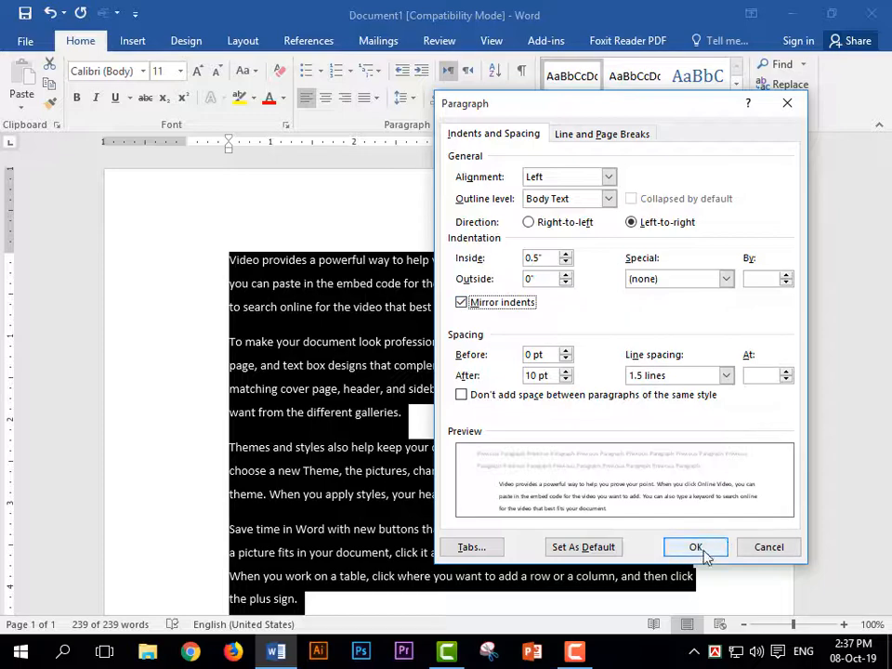
pyautogui.click(699, 550)
pyautogui.click(689, 343)
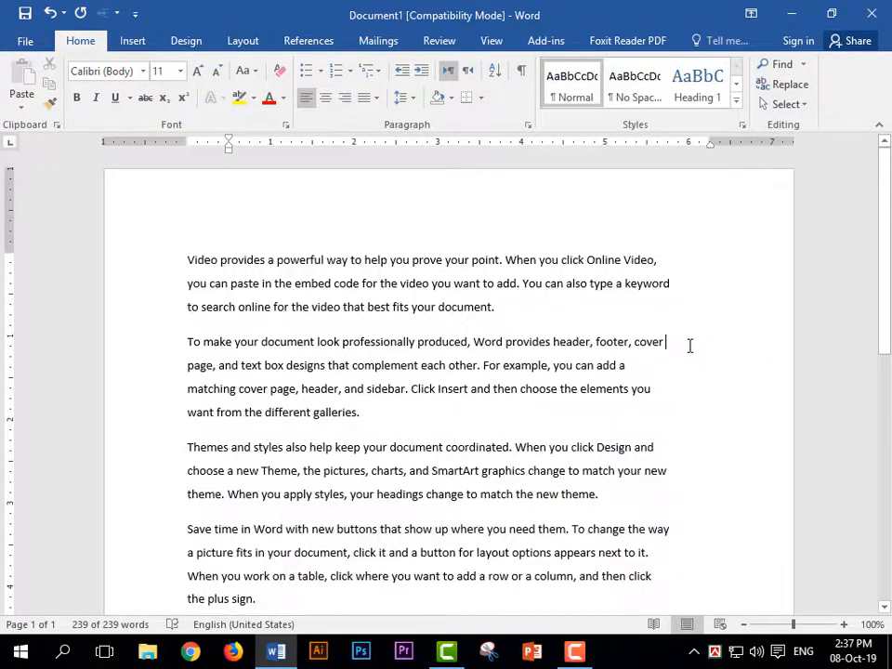
# Step: Copy all the text and paste it repeatedly to extend the document to four pages
pyautogui.scroll(-1, 696, 330)
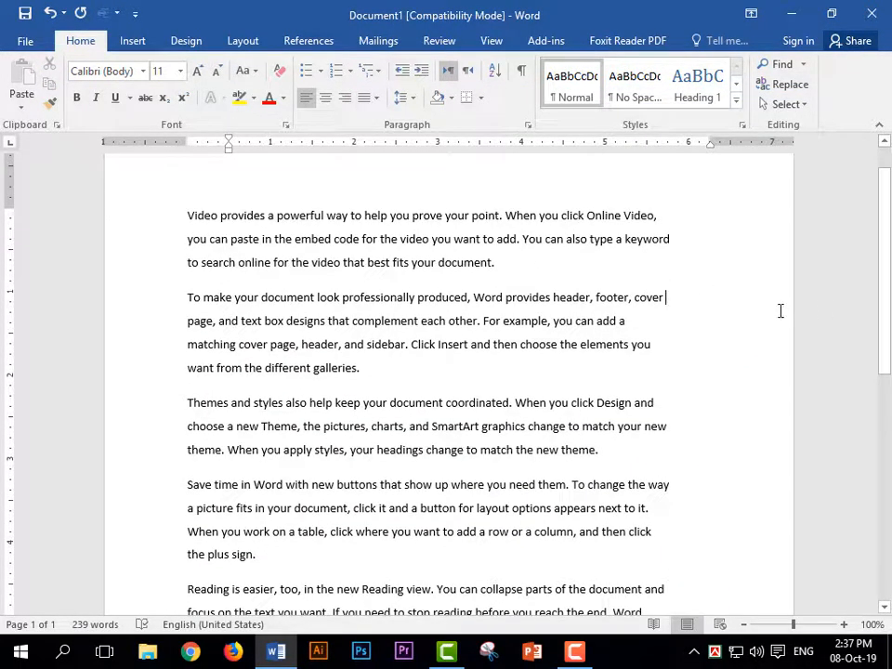
pyautogui.moveTo(889, 296); pyautogui.dragTo(888, 597)
pyautogui.moveTo(890, 349); pyautogui.dragTo(889, 348)
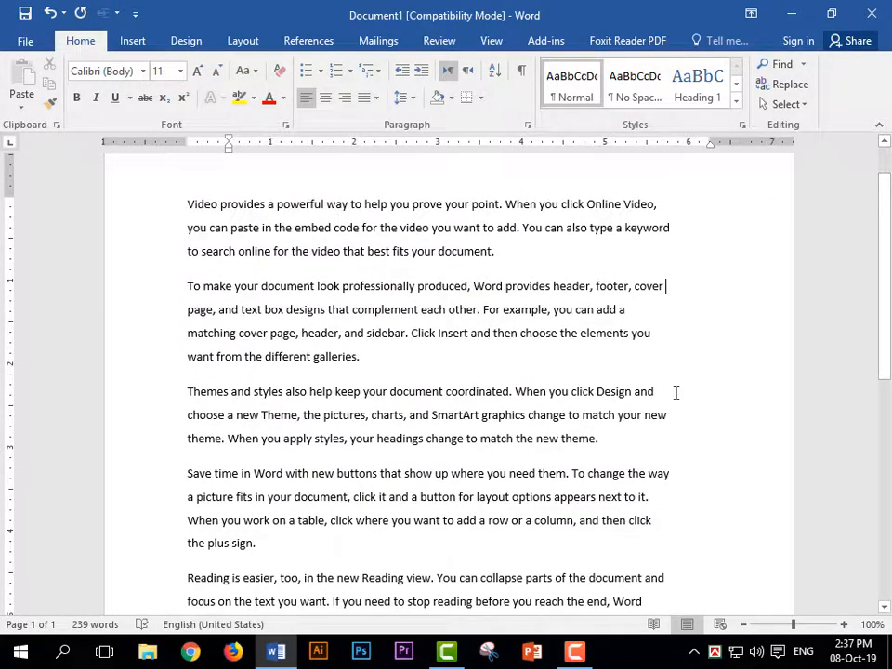
pyautogui.hotkey('ctrl', 'a')
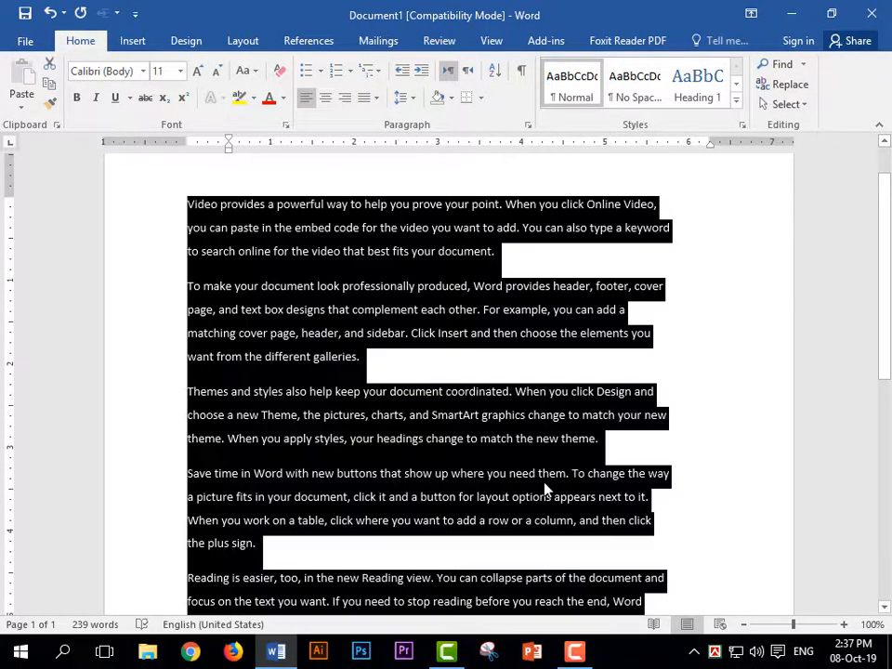
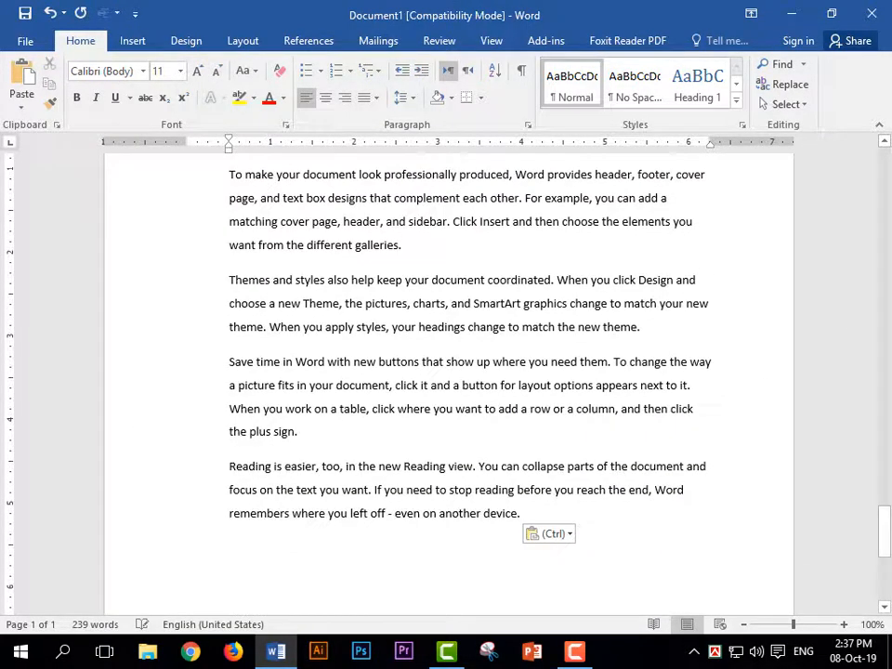
pyautogui.moveTo(885, 534); pyautogui.dragTo(885, 191)
# Step: Move the page's left margin outward and review the mirrored indents across the document's pages
pyautogui.moveTo(185, 142); pyautogui.dragTo(154, 141)
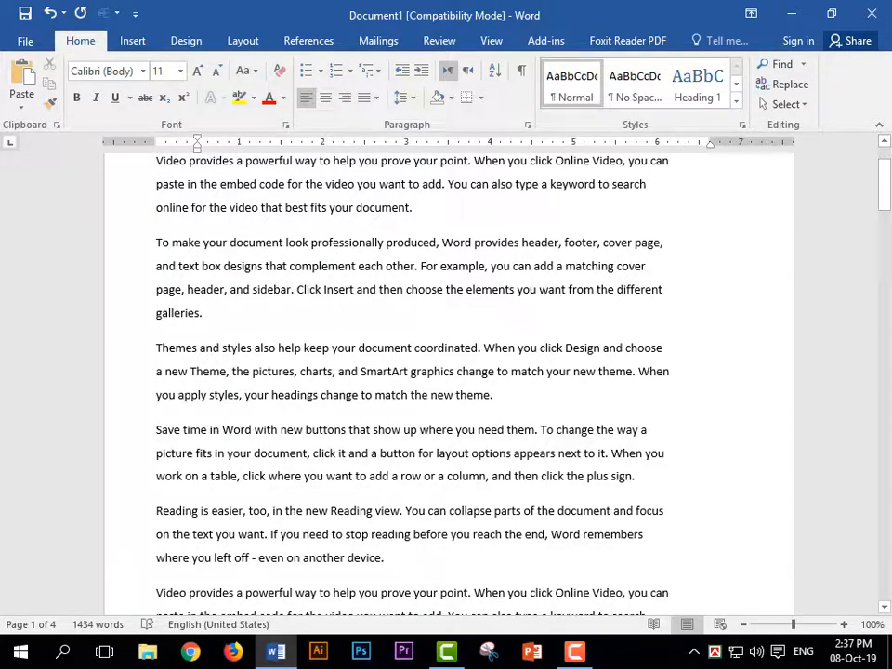
pyautogui.moveTo(885, 186)
pyautogui.mouseDown()
pyautogui.moveTo(885, 302)
pyautogui.moveTo(884, 184)
pyautogui.mouseUp()
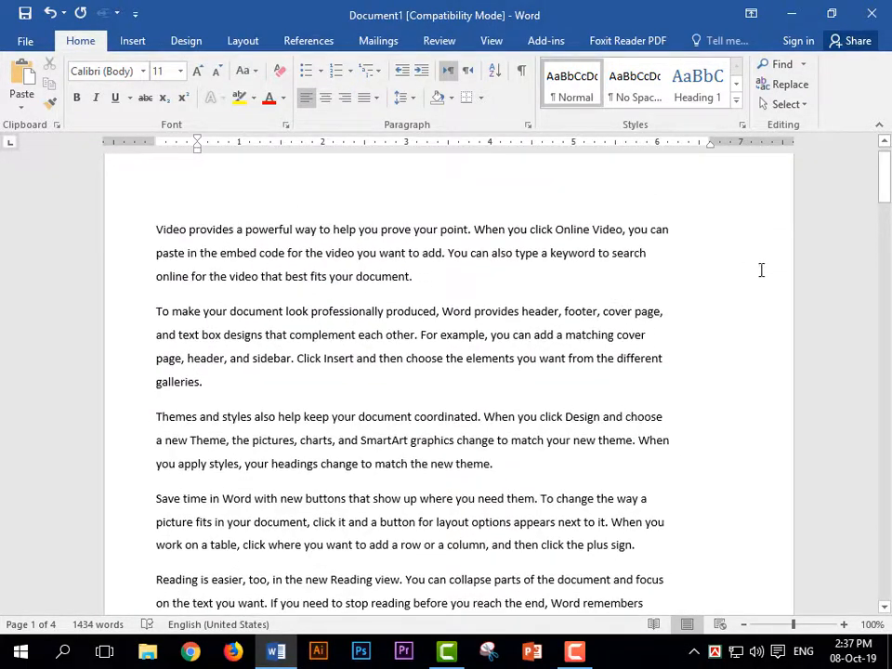
pyautogui.click(686, 262)
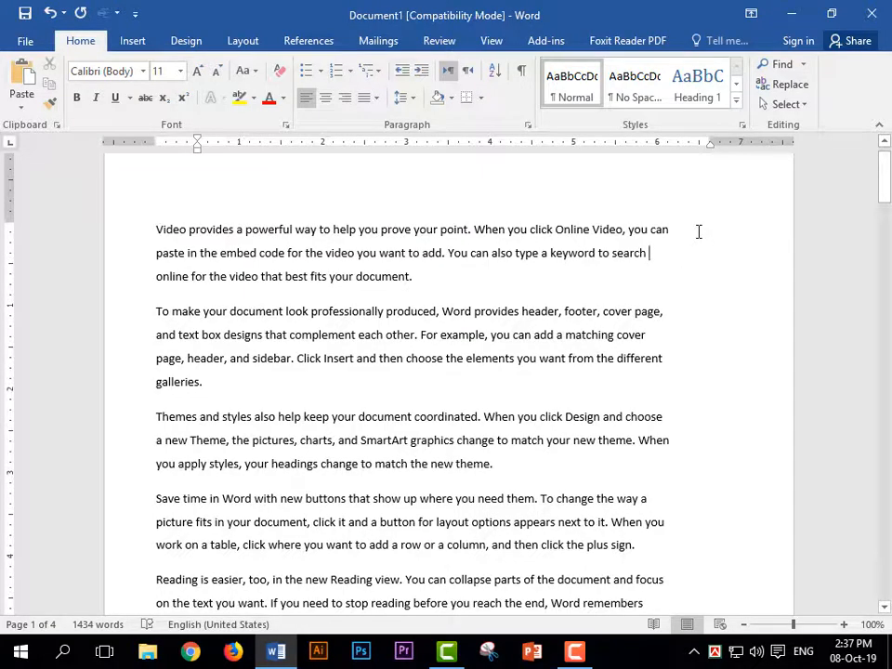
pyautogui.moveTo(885, 178); pyautogui.dragTo(885, 405)
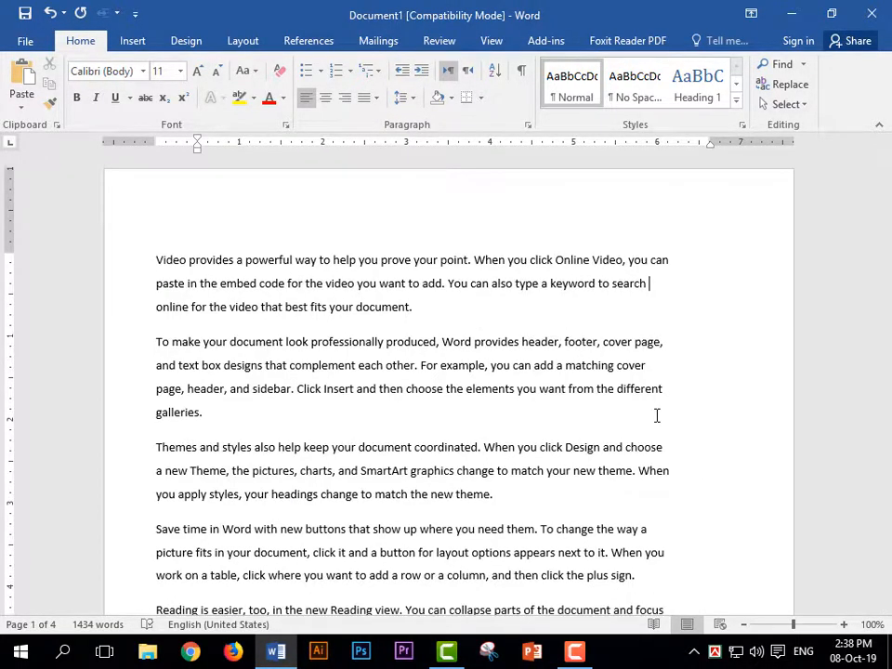
# Step: Examine the line spacing choices and the before and after spacing settings for the first paragraph
pyautogui.click(528, 124)
pyautogui.moveTo(650, 114)
pyautogui.mouseDown()
pyautogui.moveTo(711, 120)
pyautogui.moveTo(662, 110)
pyautogui.mouseUp()
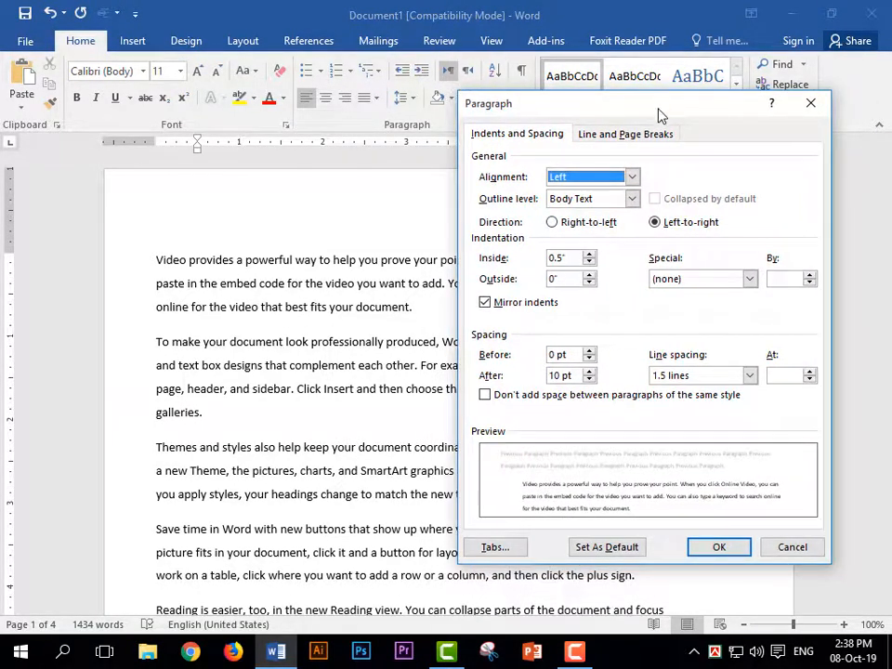
pyautogui.click(811, 102)
pyautogui.click(406, 98)
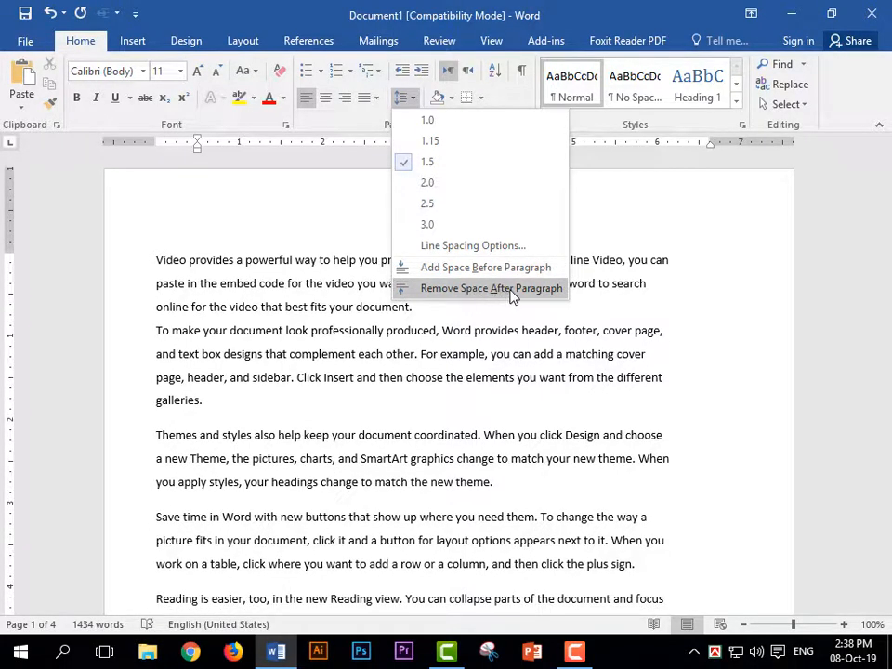
pyautogui.click(612, 319)
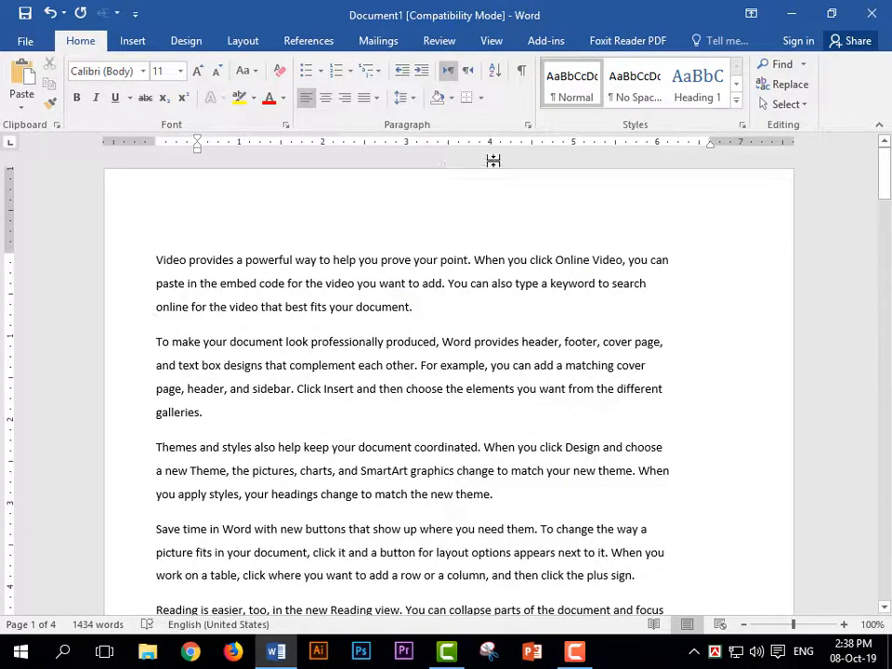
pyautogui.click(528, 127)
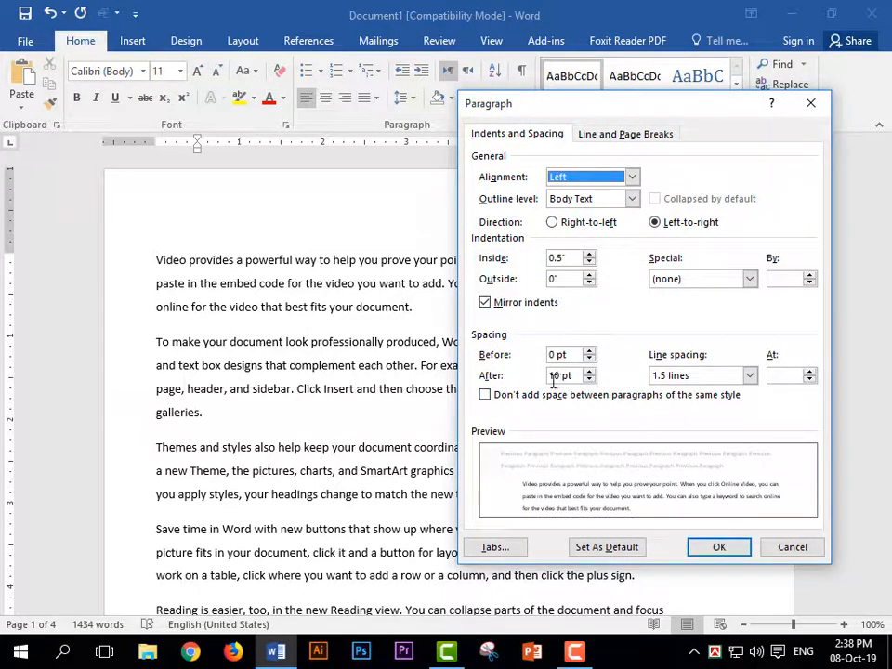
pyautogui.press('Escape')
# Step: Set the spacing after the first paragraph to 5 pt
pyautogui.tripleClick(494, 314)
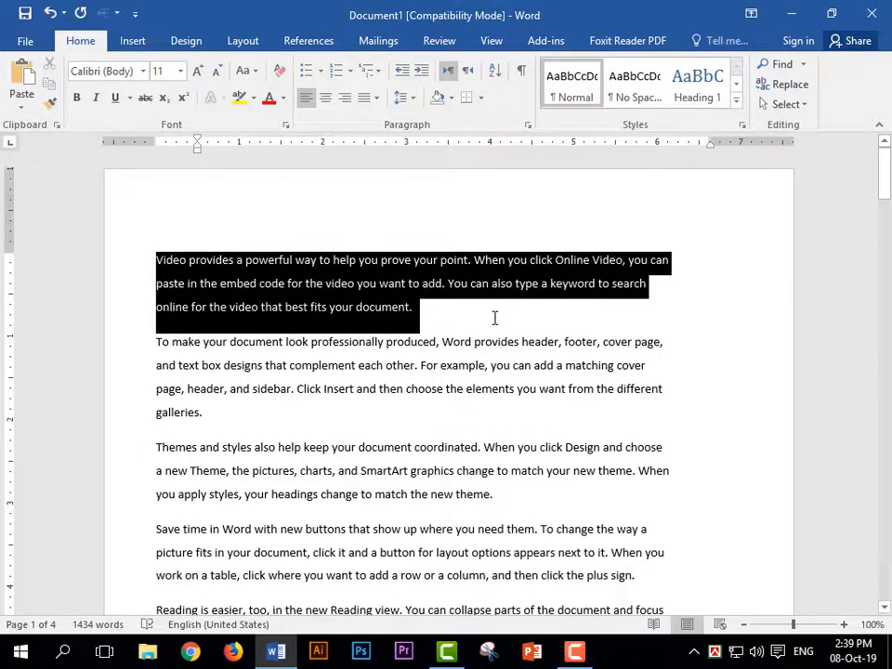
pyautogui.click(528, 124)
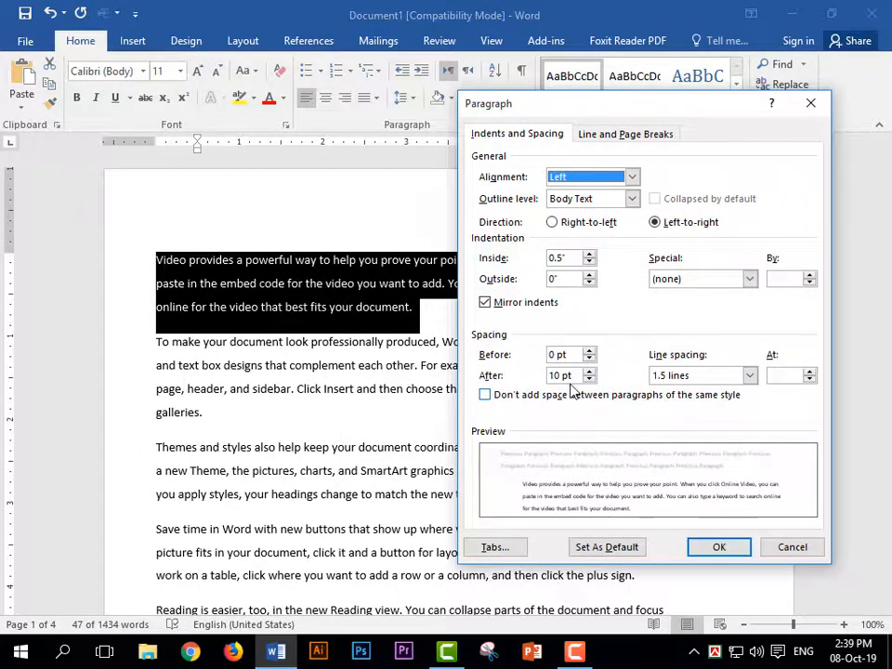
pyautogui.moveTo(576, 376); pyautogui.dragTo(546, 378)
pyautogui.write('5')
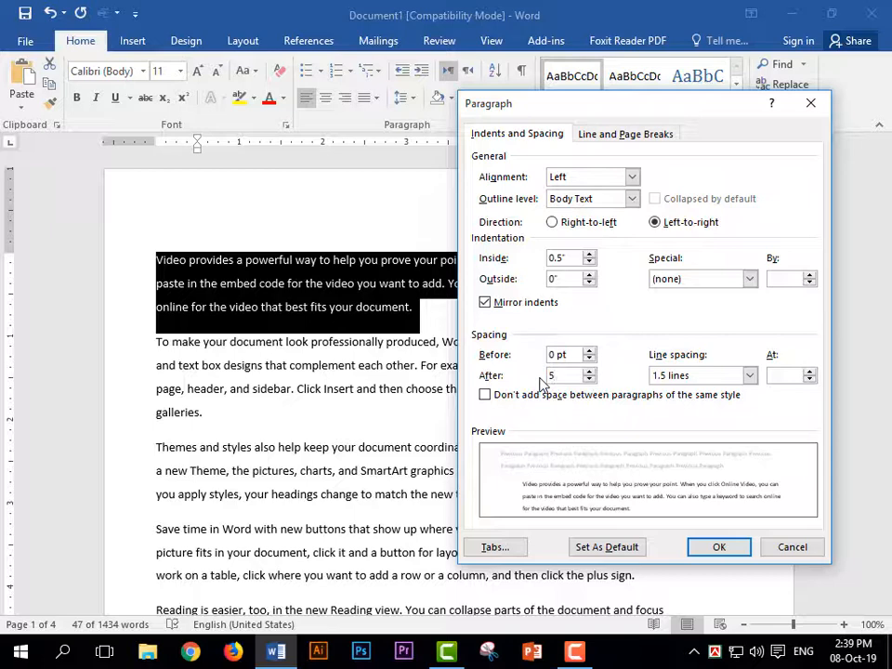
pyautogui.press('Return')
pyautogui.click(455, 332)
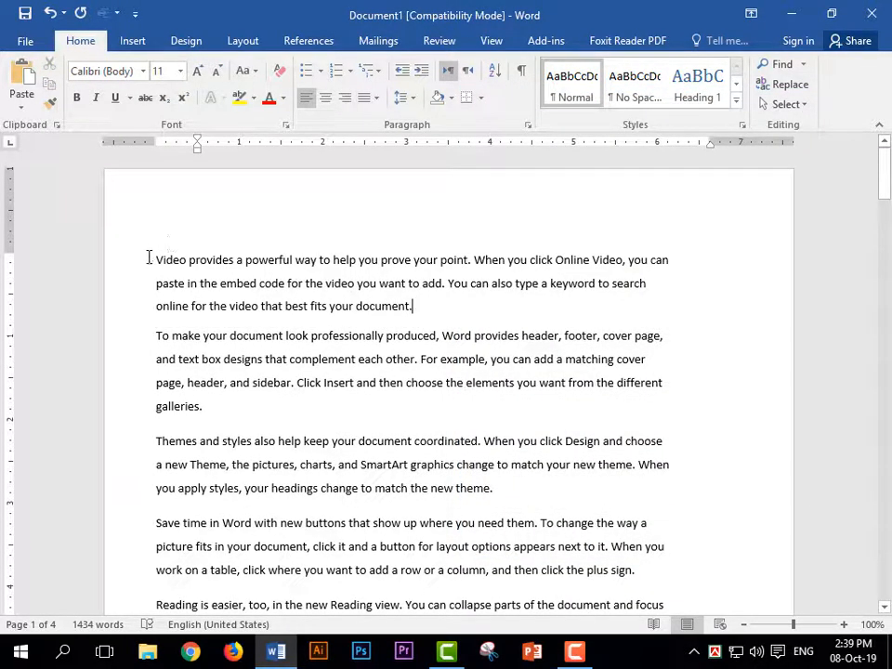
# Step: Set the spacing before the first paragraph to 42 pt
pyautogui.tripleClick(189, 279)
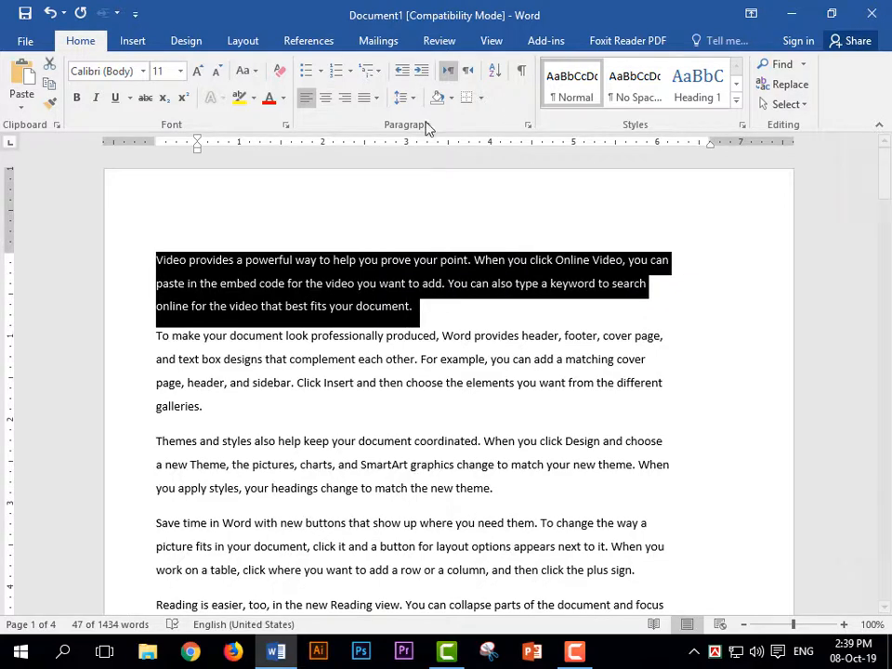
pyautogui.click(527, 125)
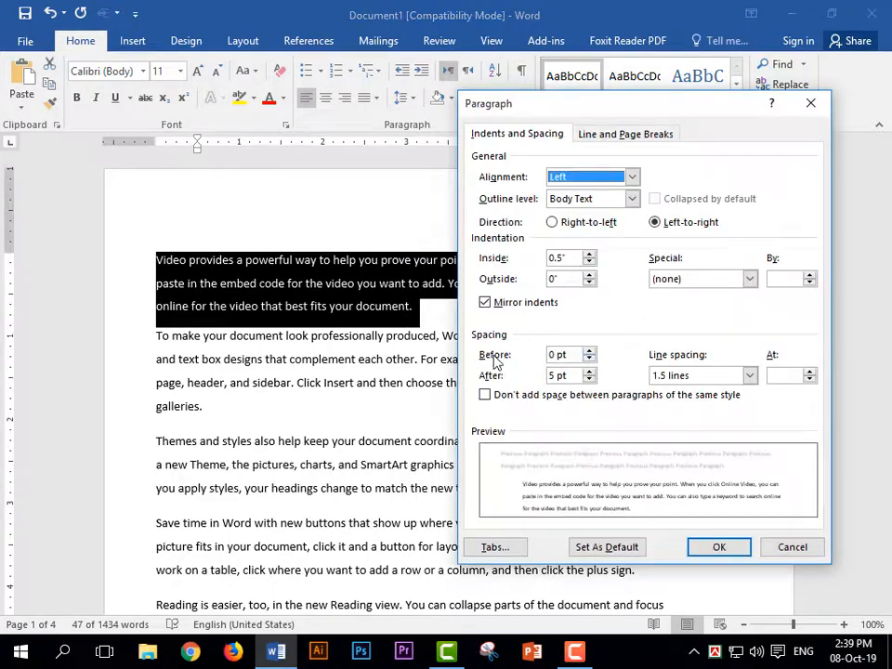
pyautogui.click(589, 352)
pyautogui.click(590, 352)
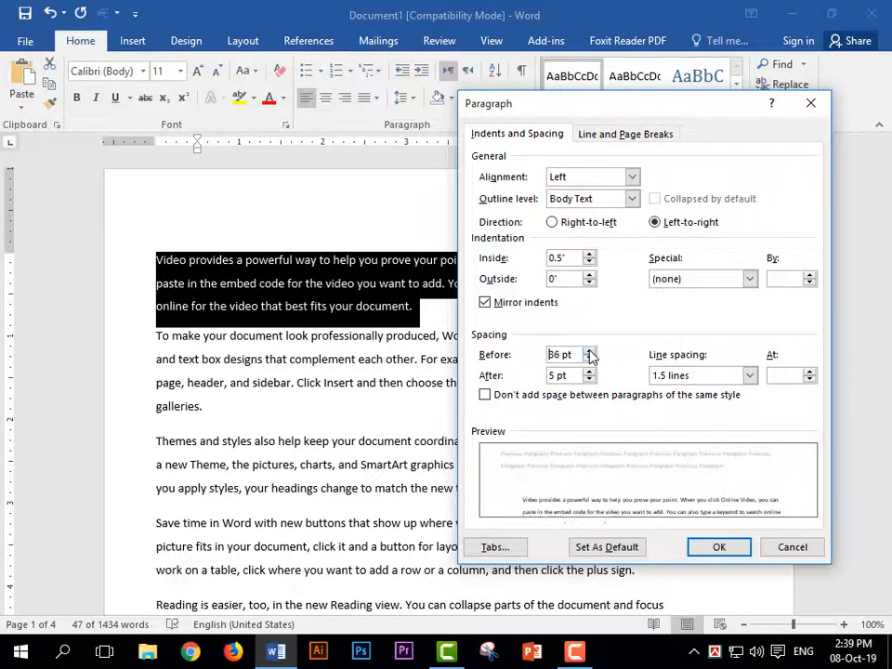
pyautogui.press('Return')
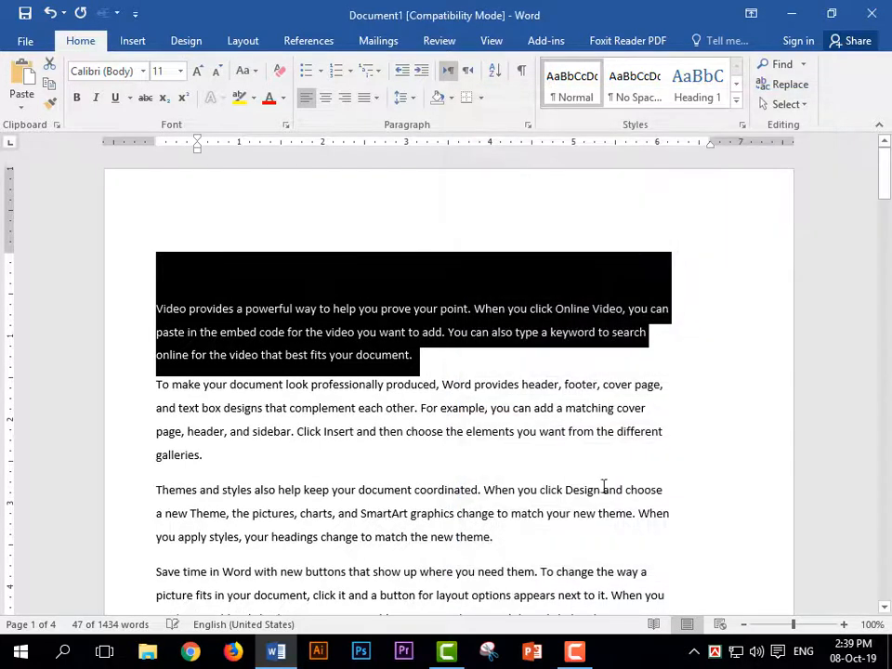
# Step: Reset the spacing before the first paragraph to 0 pt
pyautogui.click(527, 124)
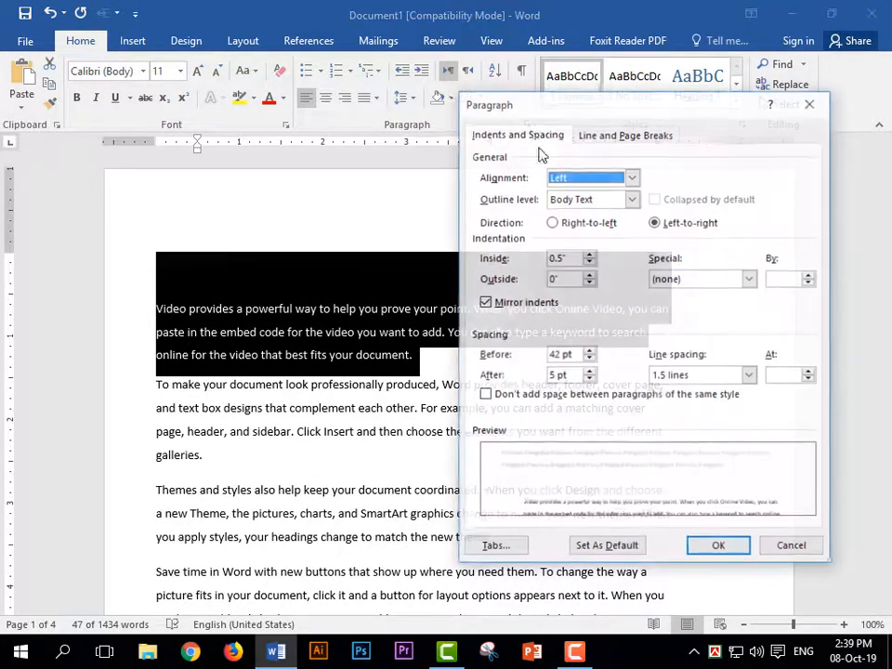
pyautogui.doubleClick(524, 354)
pyautogui.write('0')
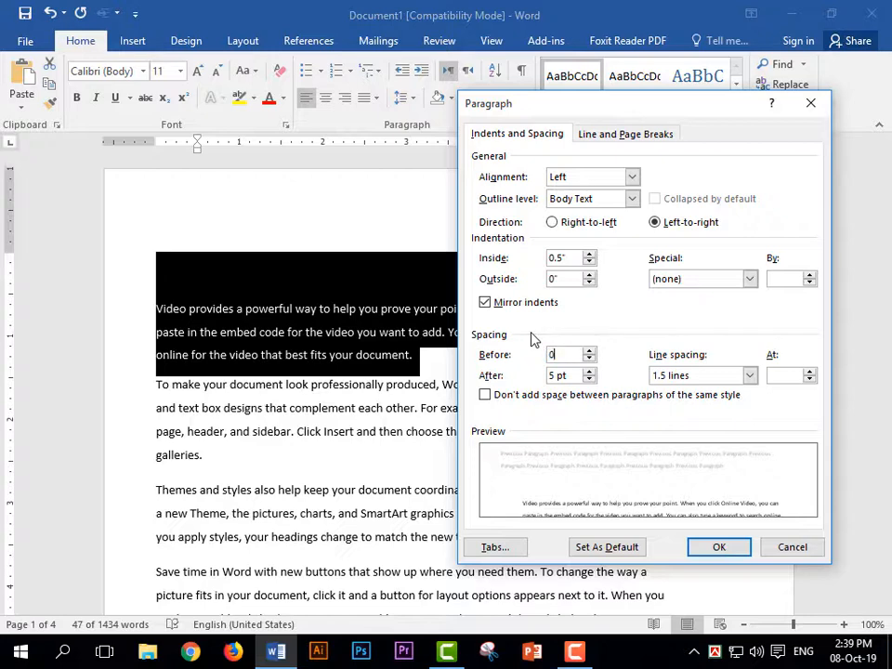
pyautogui.press('Return')
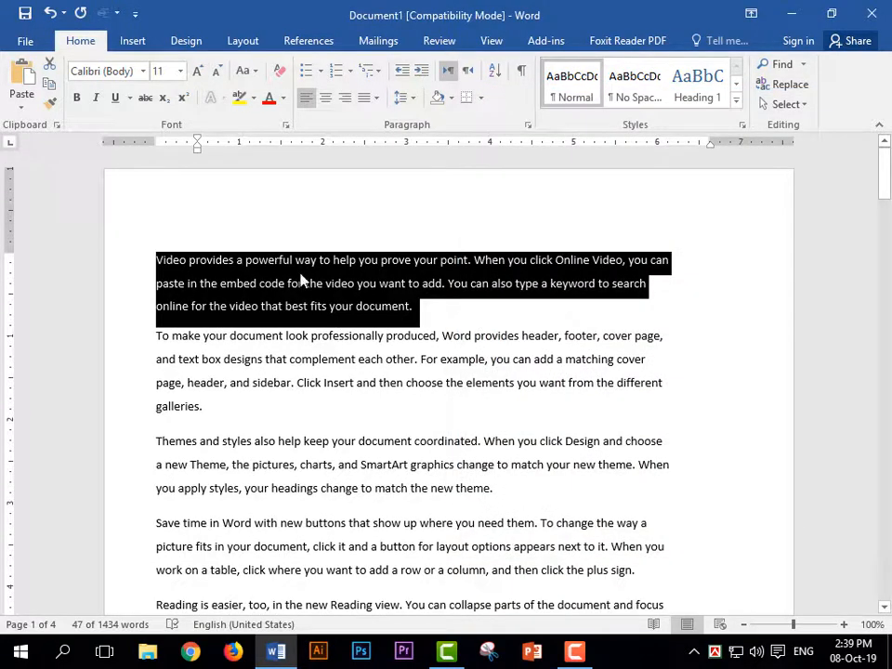
# Step: Compare the preset line spacing choices with the line spacing setting in the first paragraph's Paragraph dialog
pyautogui.click(528, 125)
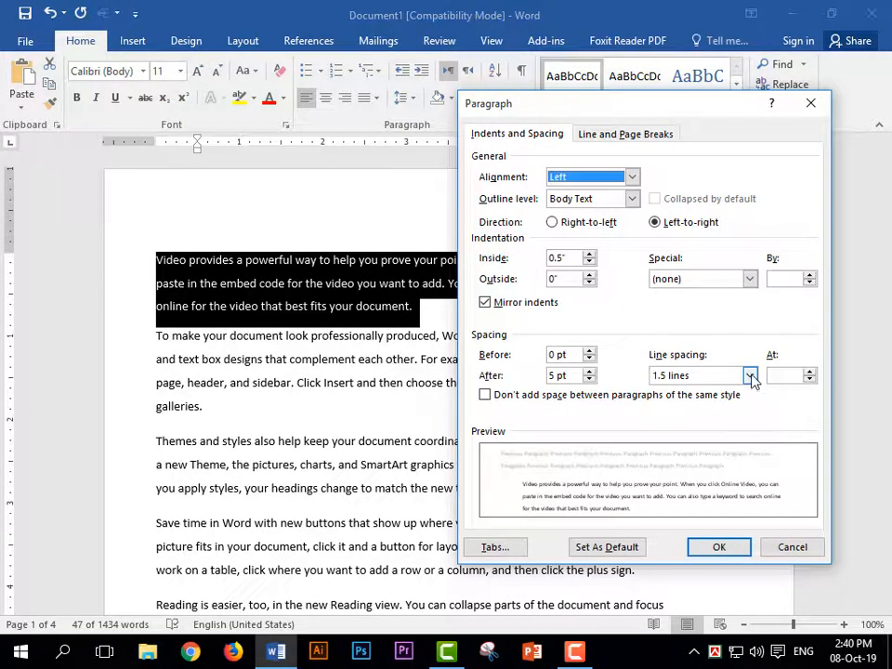
pyautogui.click(810, 103)
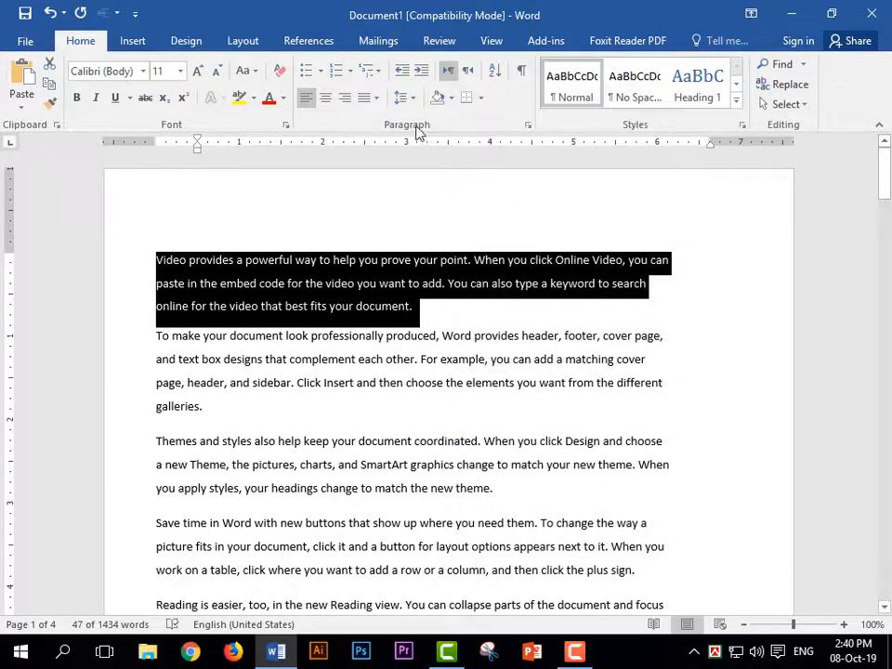
pyautogui.click(404, 97)
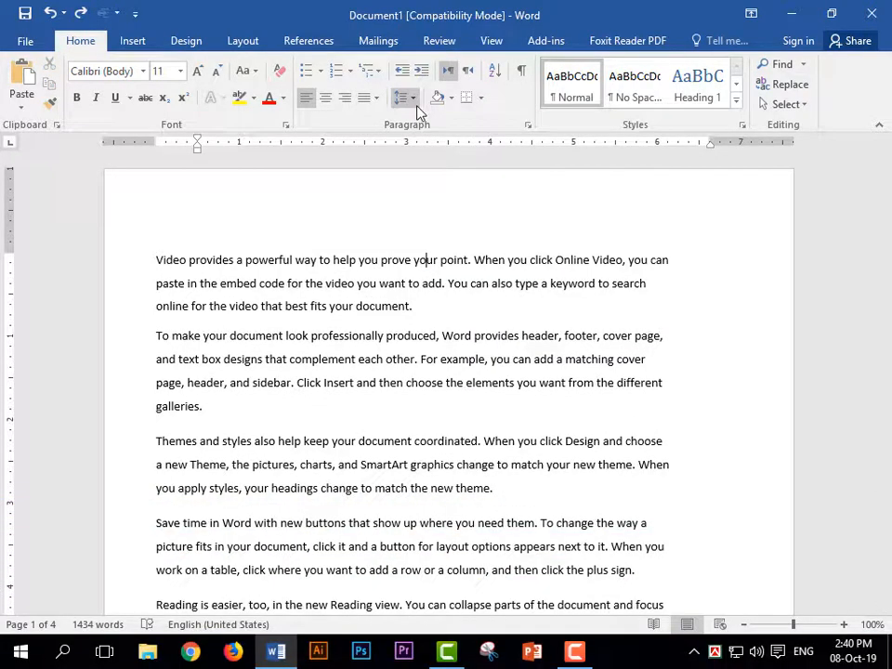
pyautogui.click(406, 97)
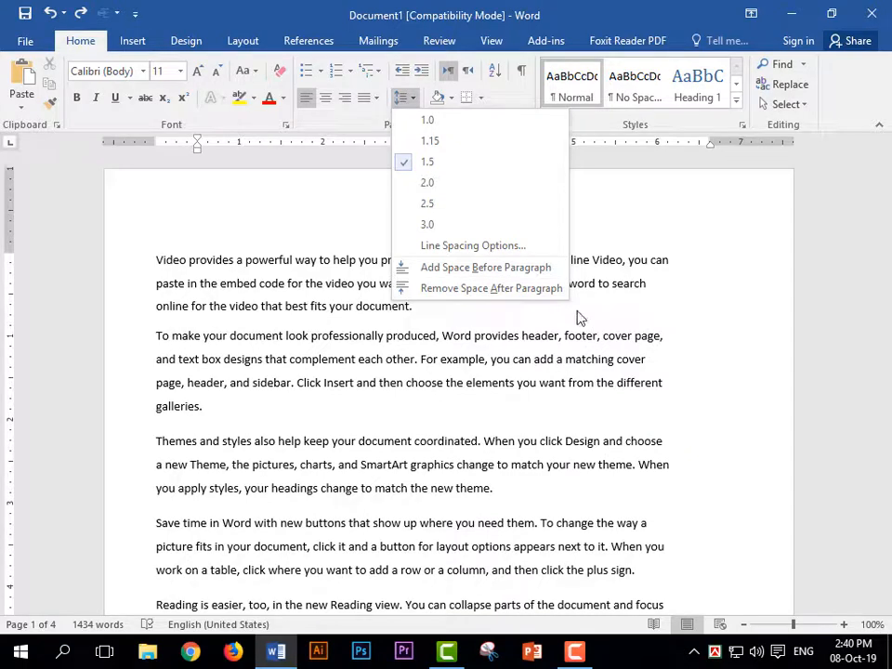
pyautogui.press('Escape')
pyautogui.click(528, 125)
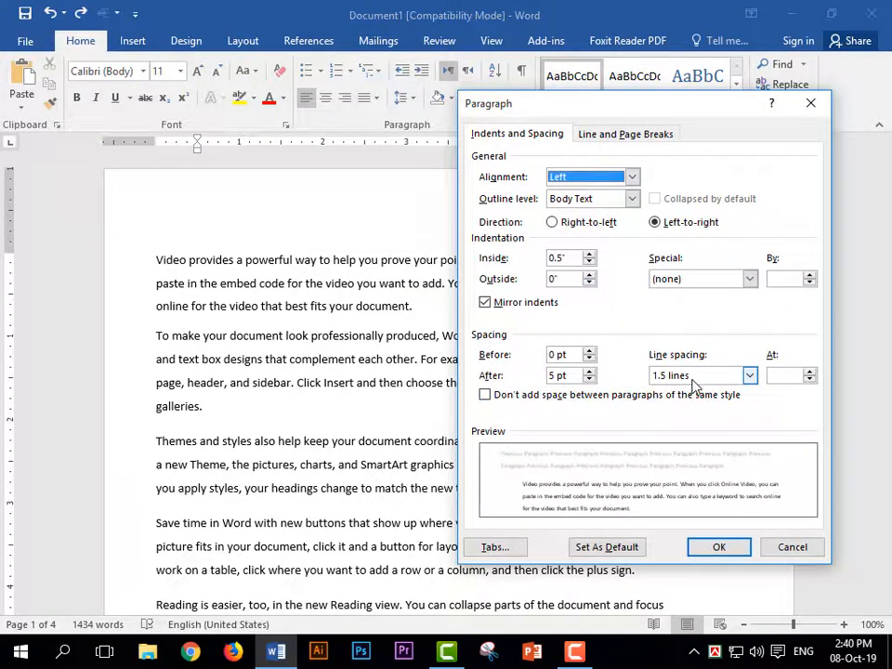
pyautogui.click(810, 102)
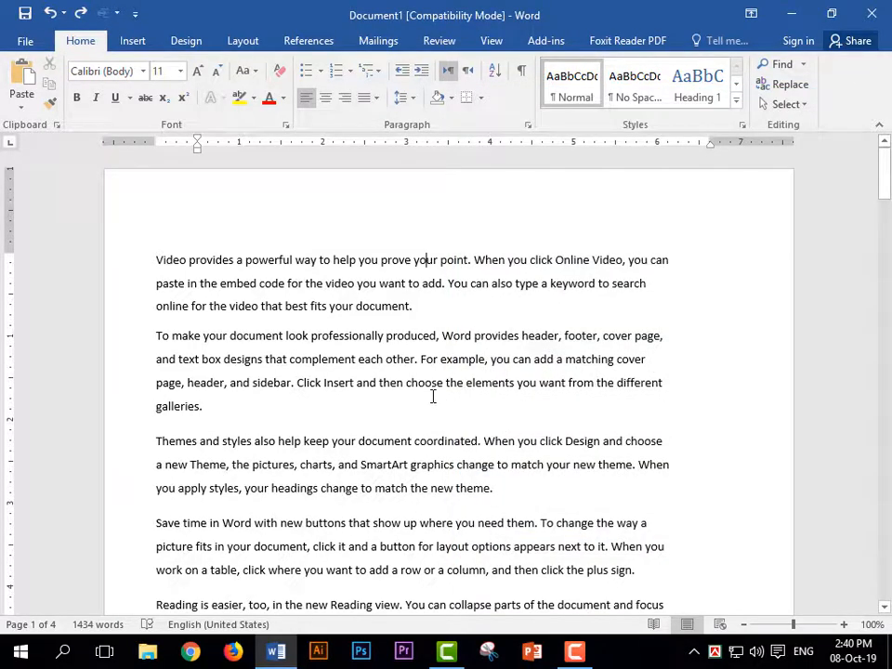
# Step: Set the line spacing of the whole text to 1.0 and try removing the space after its paragraphs
pyautogui.hotkey('ctrl', 'a')
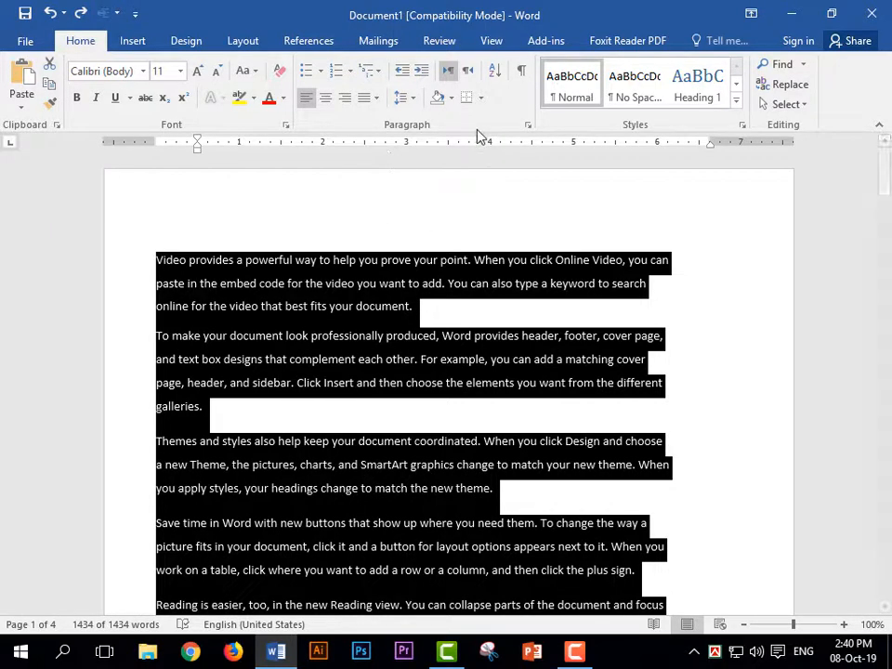
pyautogui.click(409, 98)
pyautogui.click(426, 120)
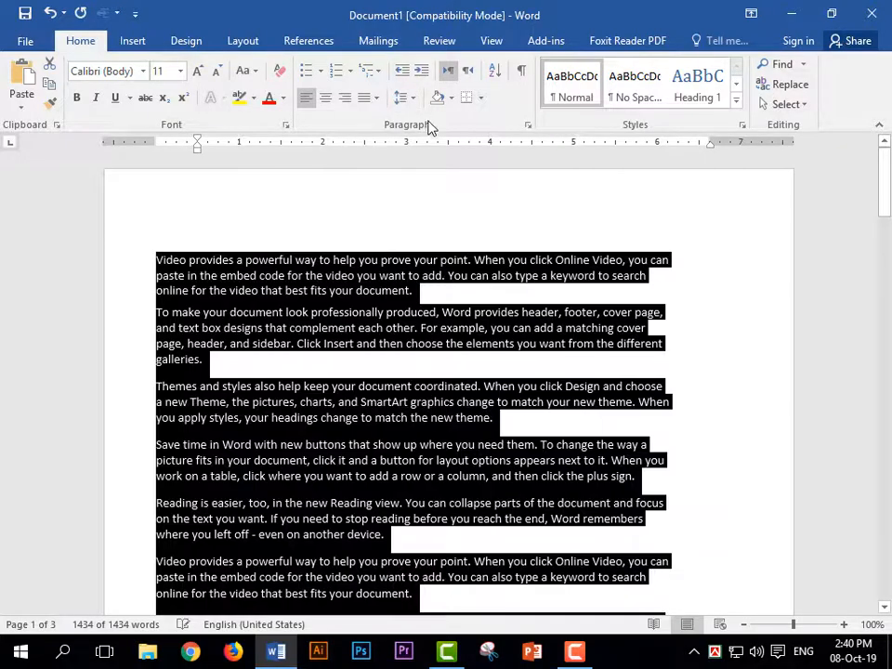
pyautogui.click(405, 97)
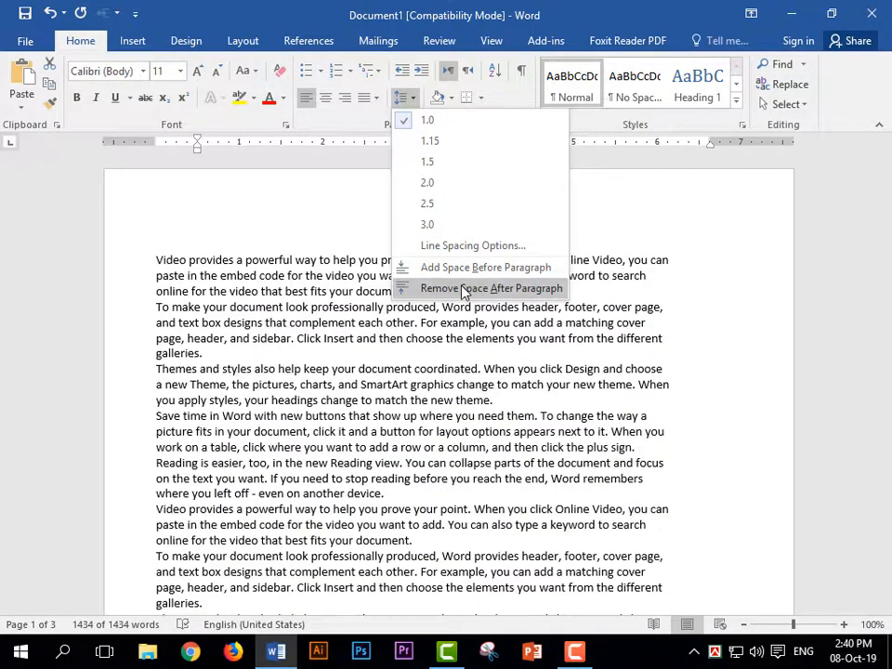
pyautogui.click(464, 290)
# Step: Delete the surplus text at the document's end, keeping one "Themes and styles" paragraph on page two
pyautogui.moveTo(884, 178); pyautogui.dragTo(888, 331)
pyautogui.click(717, 344)
pyautogui.moveTo(97, 462); pyautogui.dragTo(595, 601)
pyautogui.press('Delete')
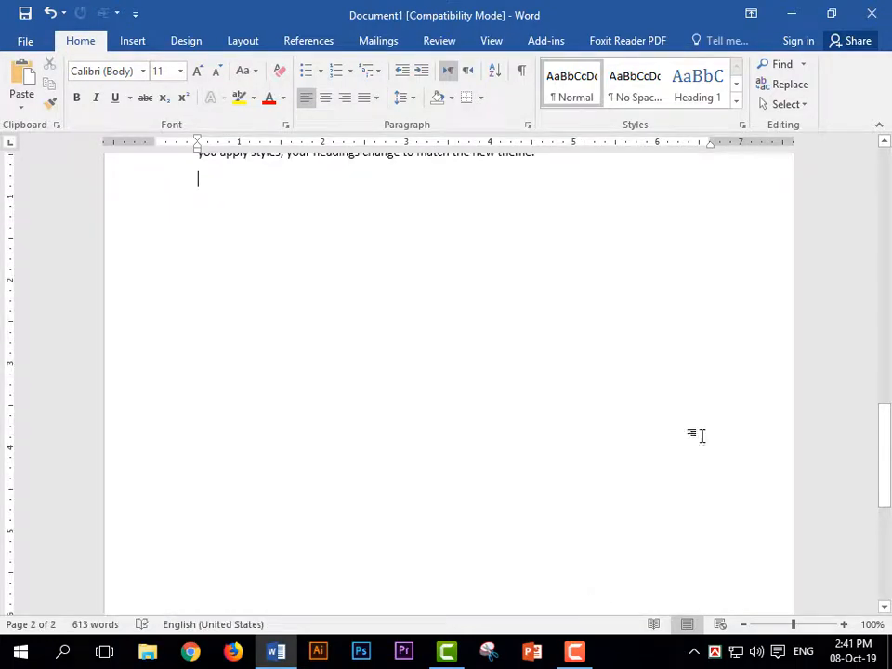
# Step: Remove the empty paragraph after the last "Themes and styles" paragraph
pyautogui.moveTo(878, 445); pyautogui.dragTo(887, 390)
pyautogui.keyDown('ctrl'); pyautogui.scroll(1, 431, 361); pyautogui.keyUp('ctrl')
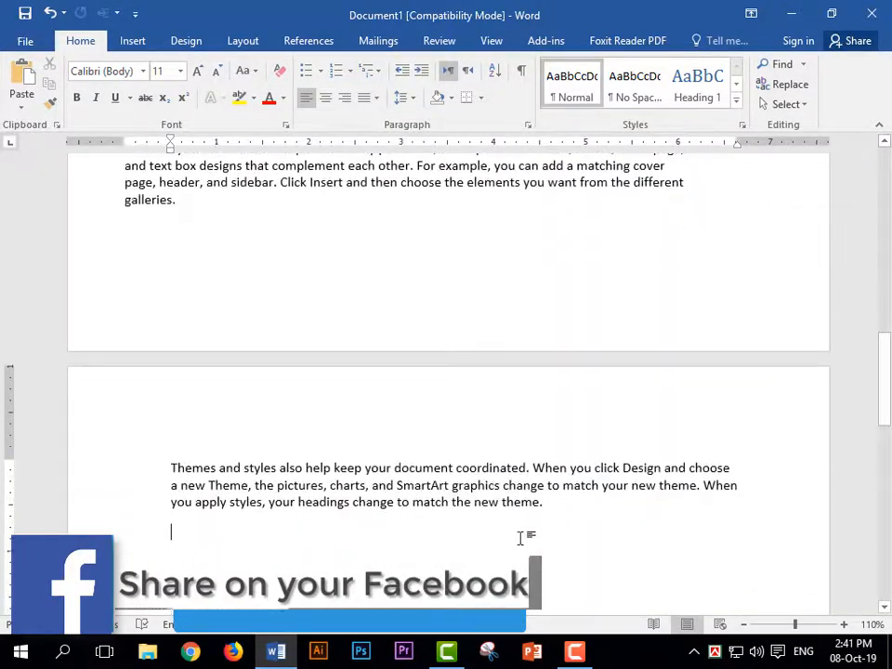
pyautogui.press('BackSpace')
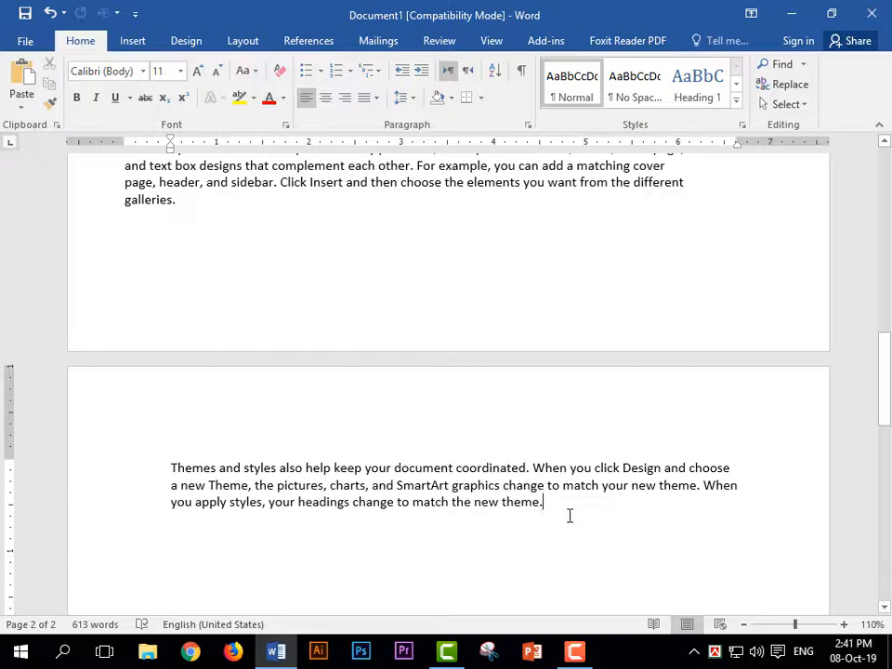
# Step: Set the line spacing of the whole text to Multiple with a factor below 1, and check the document's last paragraph
pyautogui.click(526, 126)
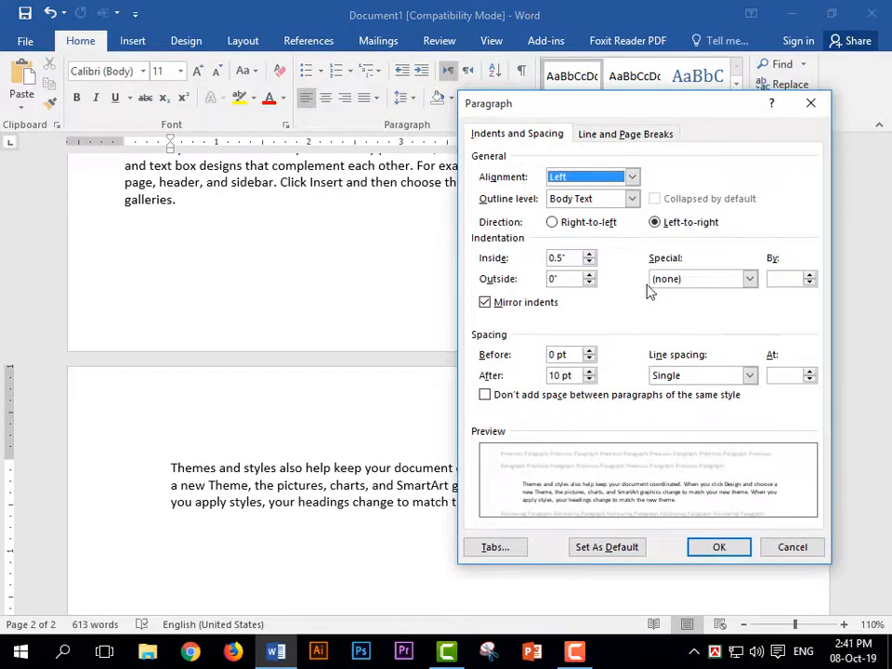
pyautogui.press('Escape')
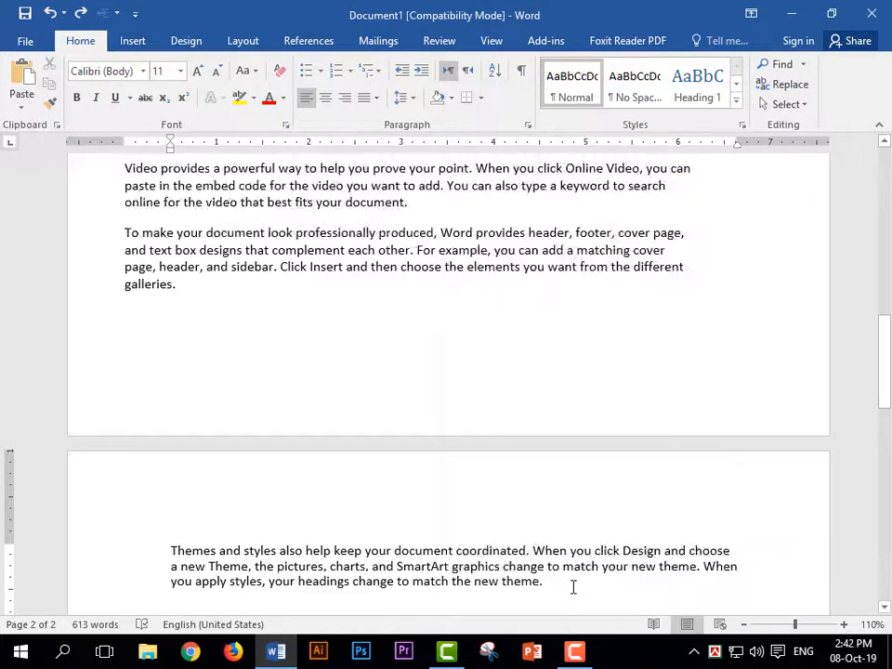
pyautogui.hotkey('ctrl', 'a')
pyautogui.click(527, 126)
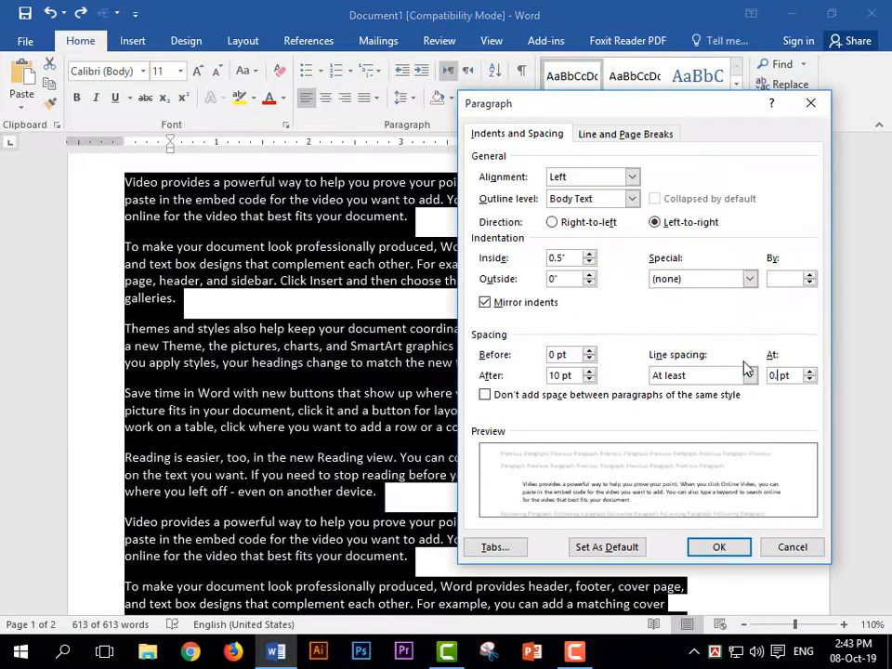
pyautogui.click(749, 375)
pyautogui.click(695, 391)
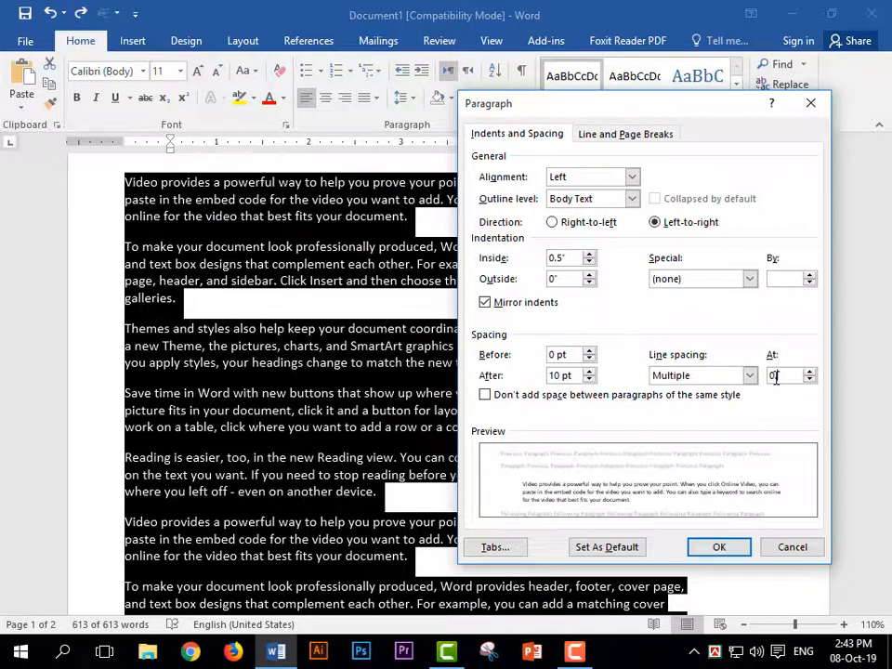
pyautogui.press('Return')
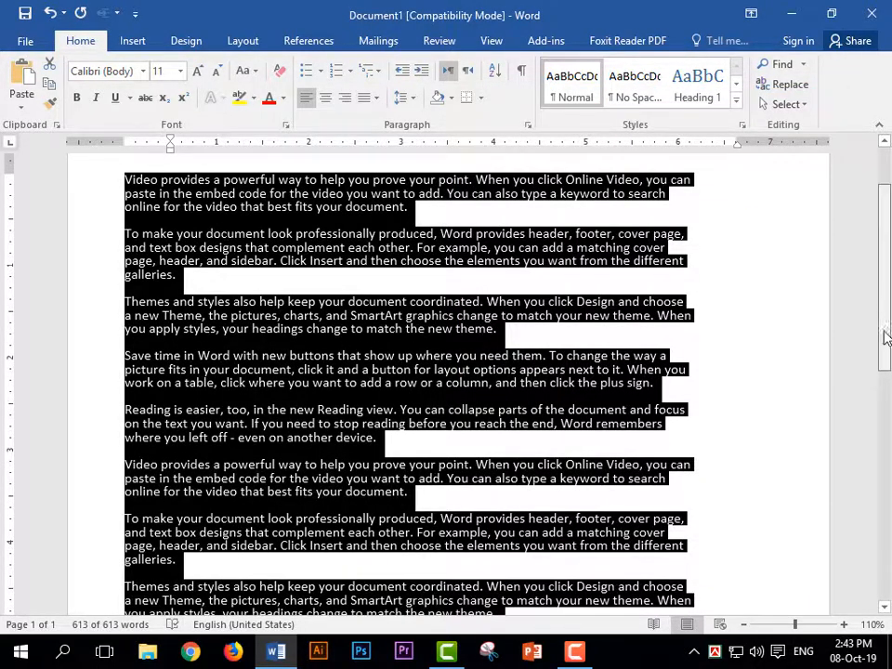
pyautogui.scroll(-5, 289, 335)
pyautogui.click(289, 334)
pyautogui.click(470, 350)
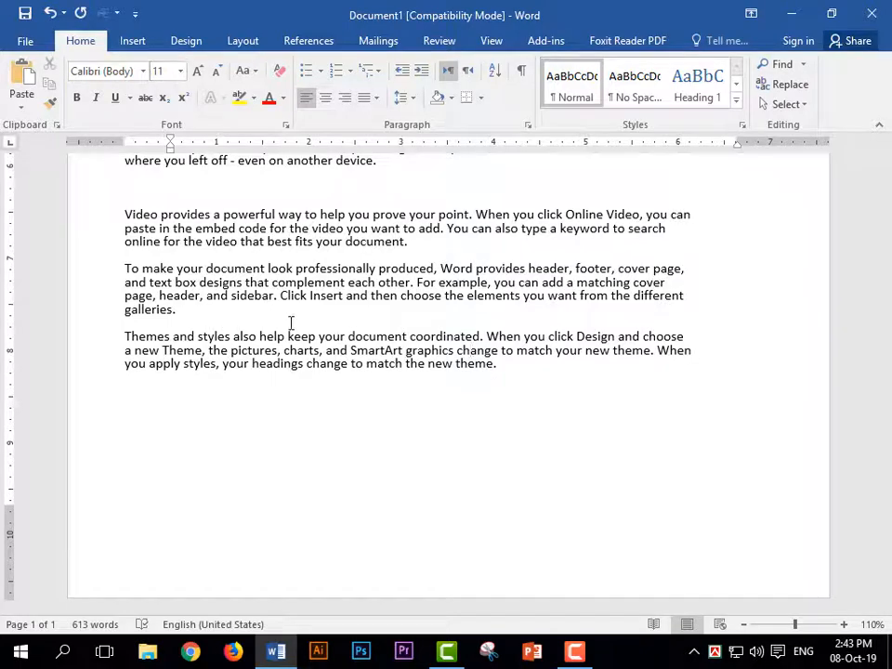
pyautogui.click(507, 364)
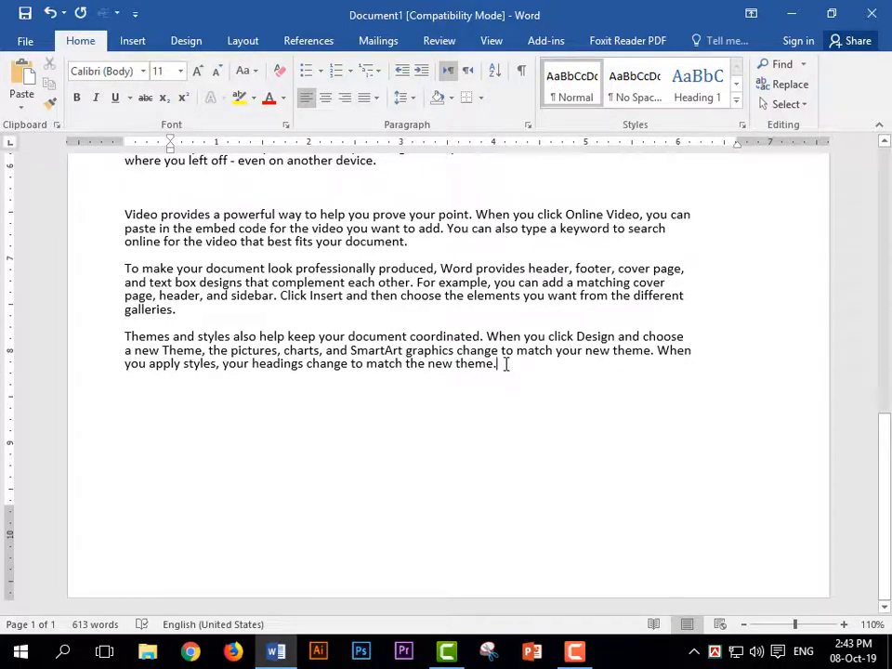